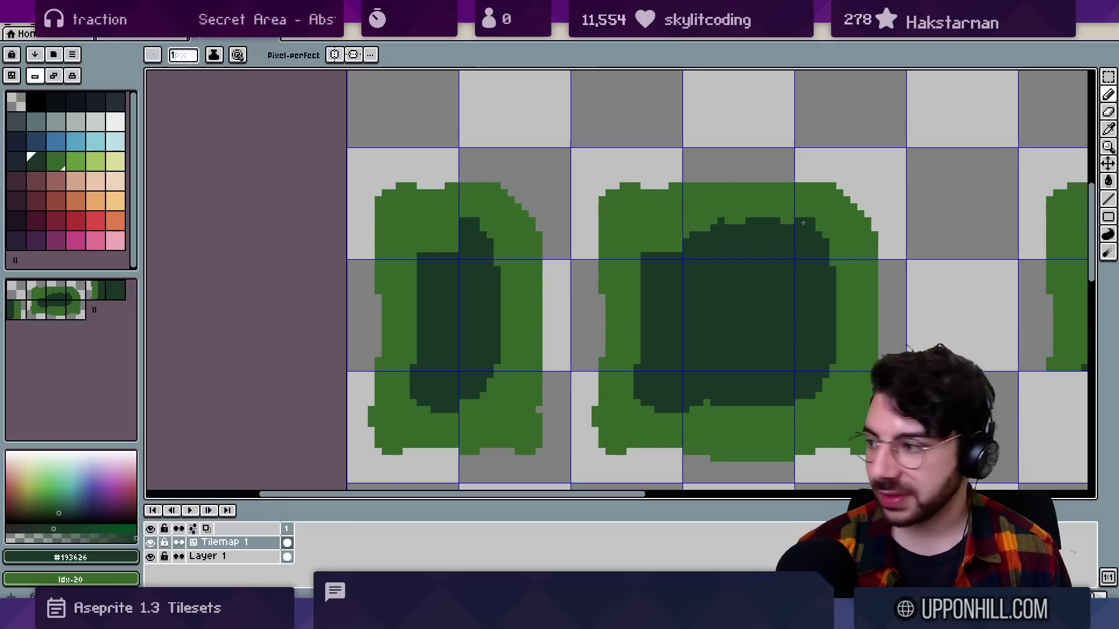
Extend the dark green interior into the top-left corner tile and round off its top edge with sampled green.
key(alt)
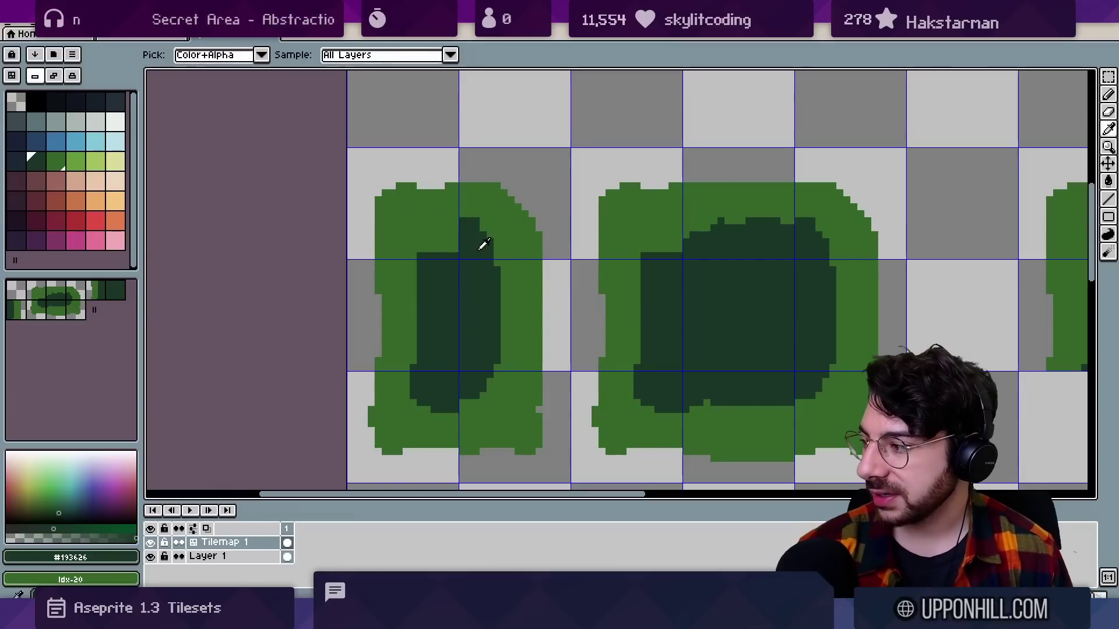
mouse_move(456, 249)
mouse_down()
mouse_move(421, 246)
mouse_move(477, 222)
mouse_up()
key(alt)
alt+click(457, 207)
key(alt)
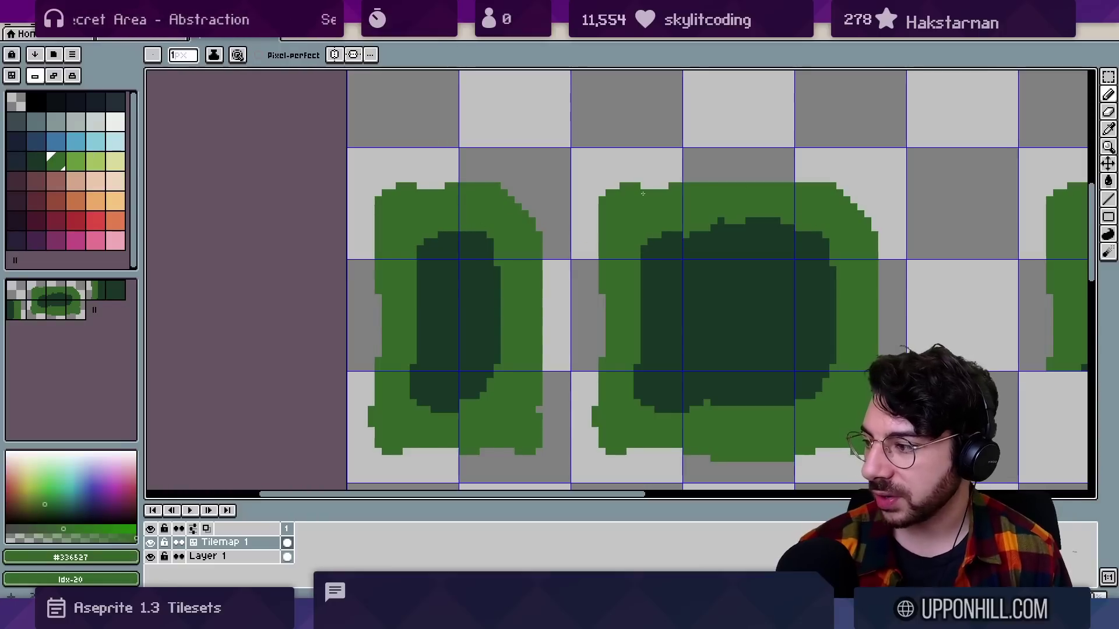
alt+click(698, 233)
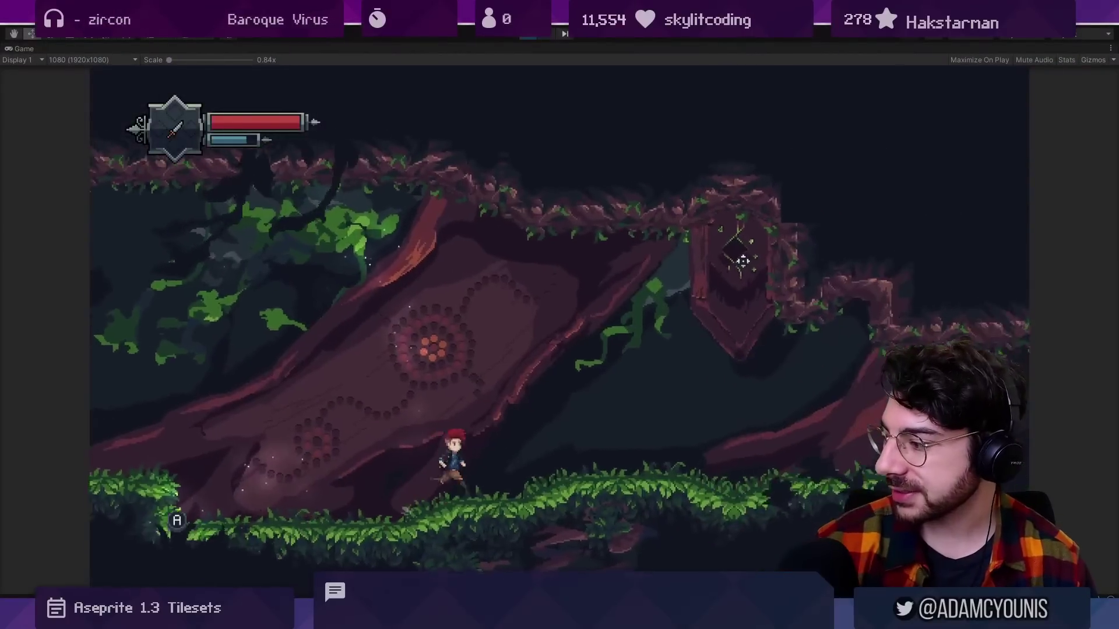
Switch to the running game and walk the character through the jungle level to view the tileset in use.
key(Left)
key(Left)
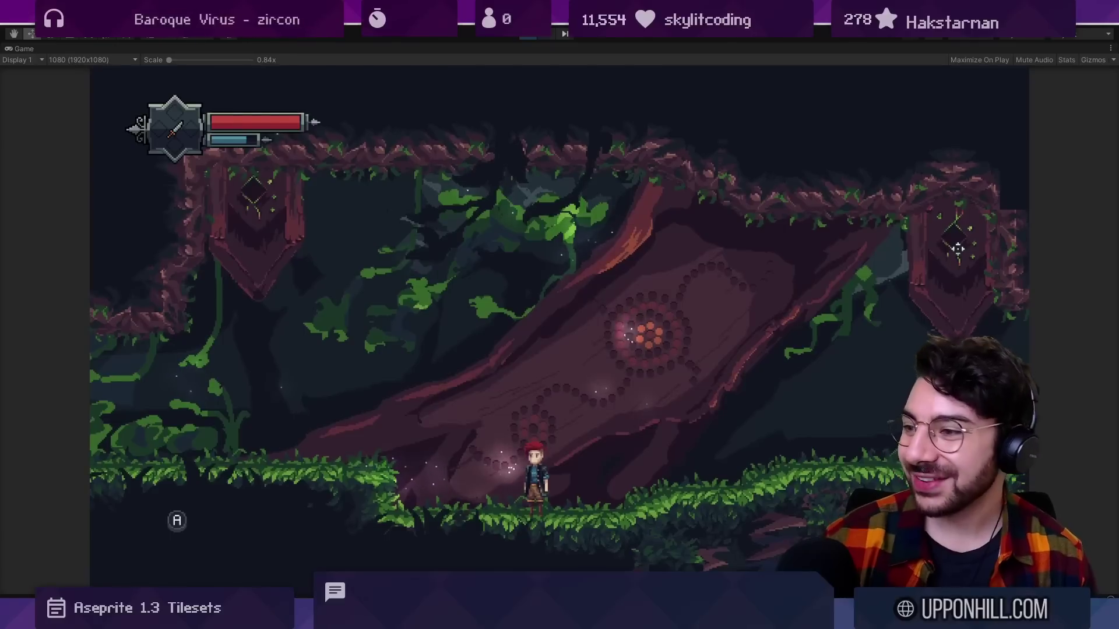
key(Right)
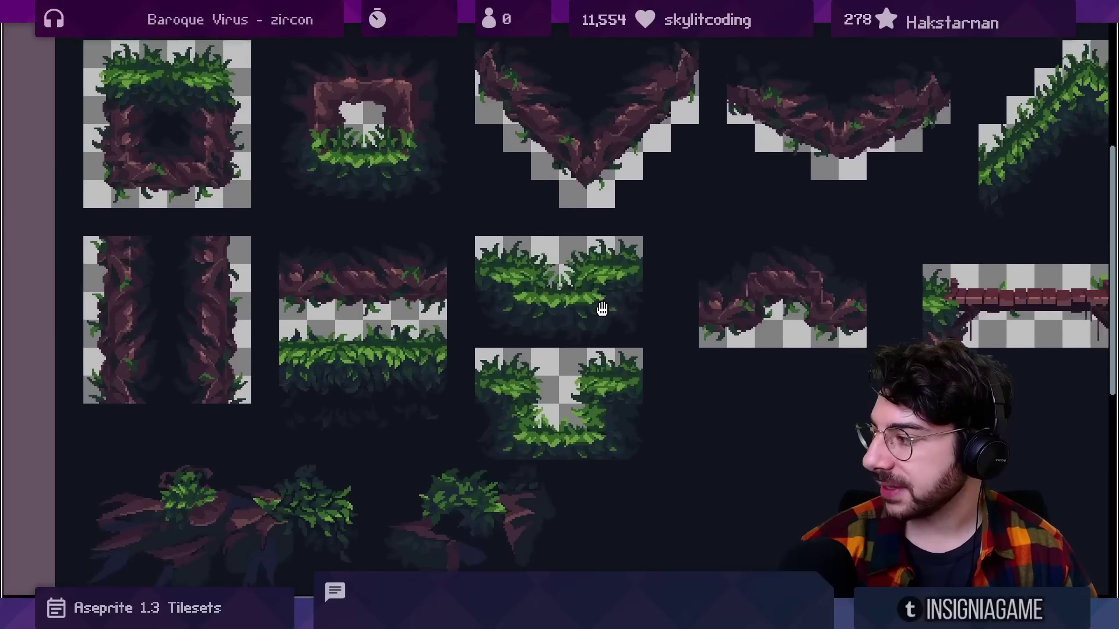
Switch to Aseprite and look over the finished jungle tileset's ground, wall, slope and bridge pieces.
mouse_move(601, 309)
mouse_down()
mouse_move(547, 362)
mouse_move(553, 381)
mouse_move(550, 320)
mouse_move(562, 368)
mouse_move(613, 301)
mouse_up()
scroll(555, 348, up, 1)
scroll(569, 364, down, 1)
key(ctrl+f)
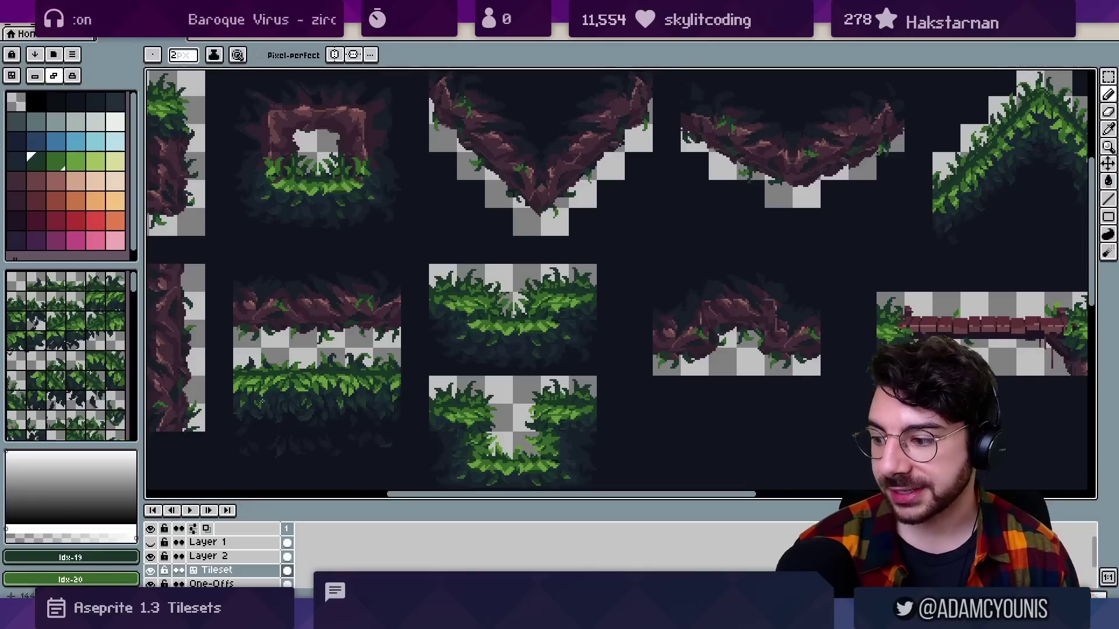
scroll(484, 73, down, 1)
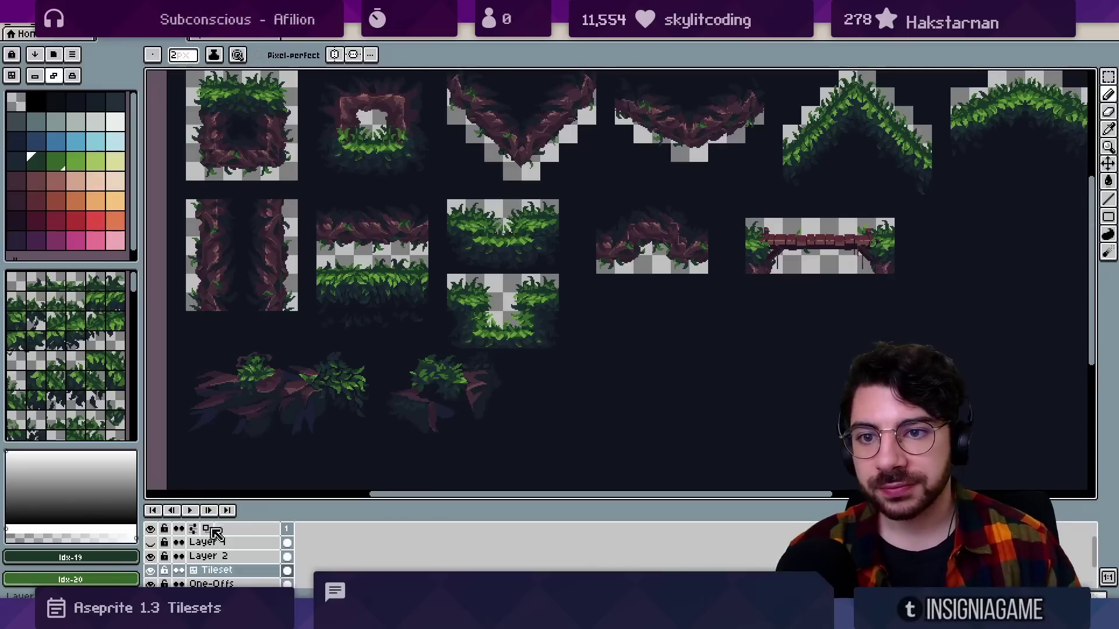
In the blank sprite, undo the existing tilemap layer and create Tilemap 1 with a new tileset, 16 × 16 grid and base index 1.
click(237, 36)
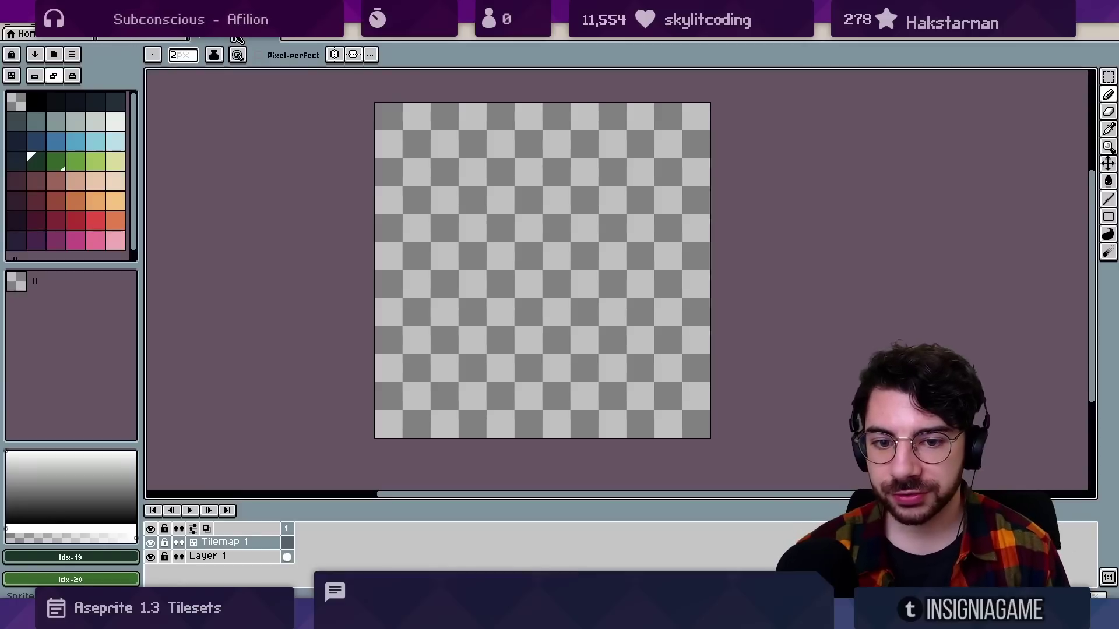
key(ctrl+z)
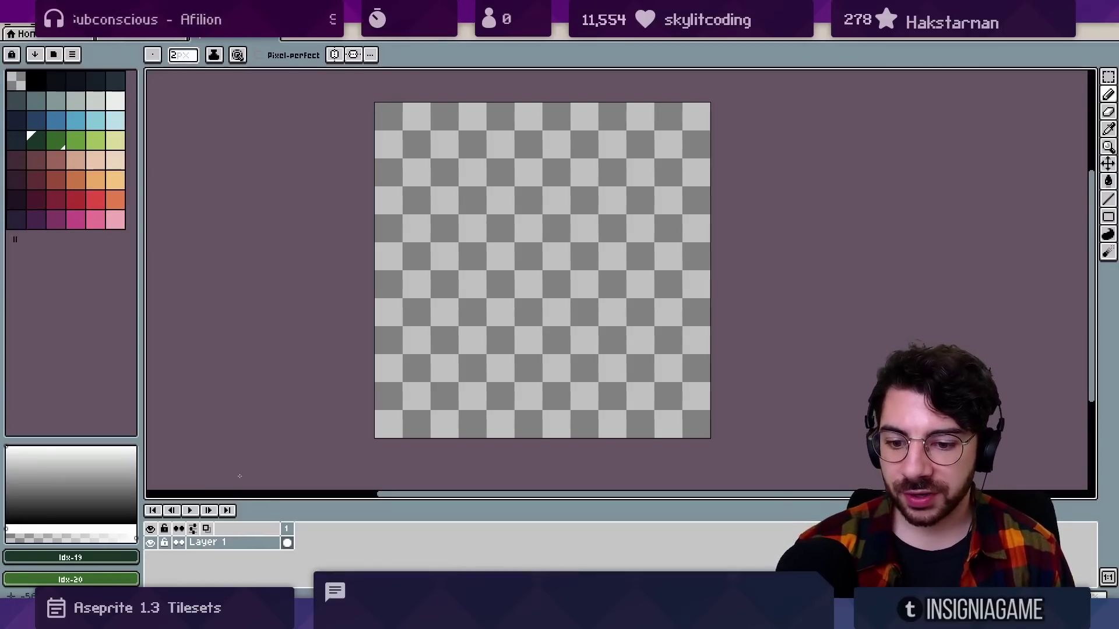
click(105, 25)
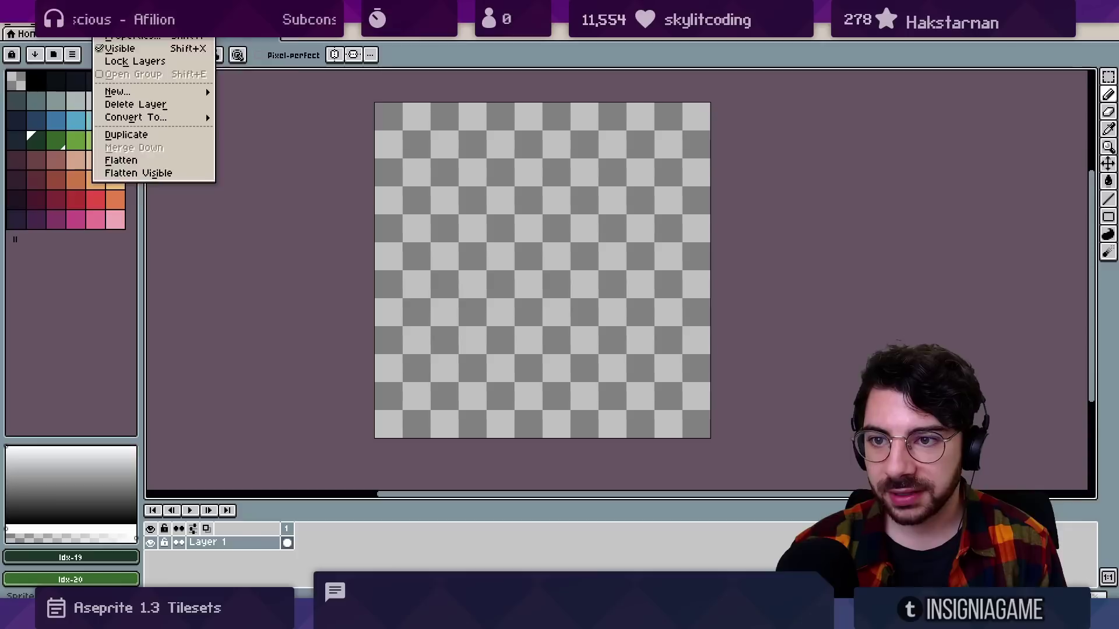
mouse_move(118, 93)
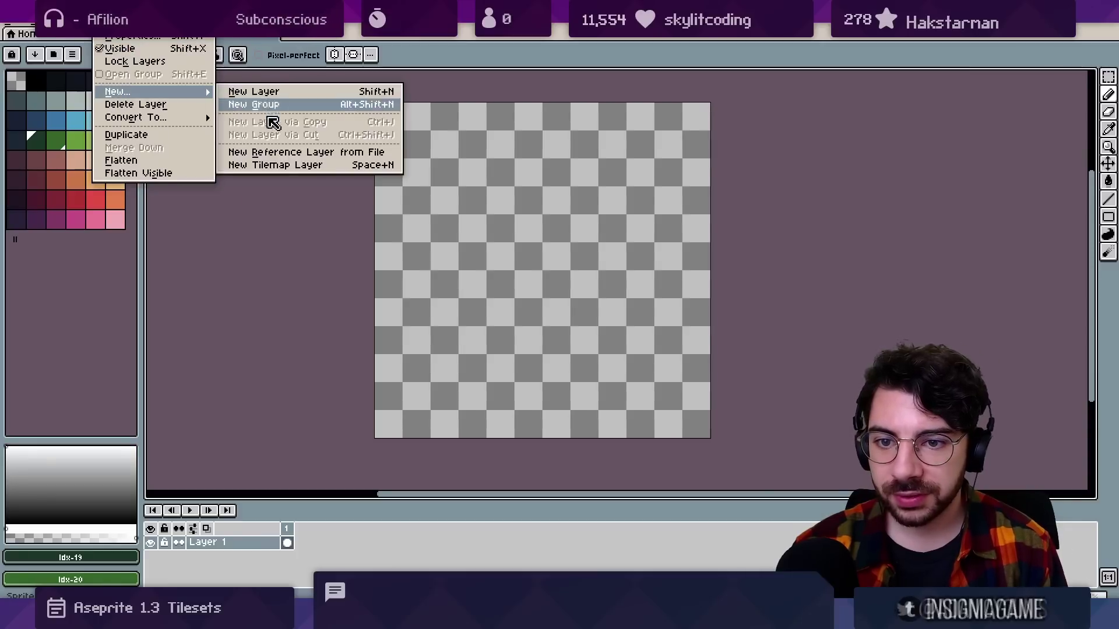
click(274, 165)
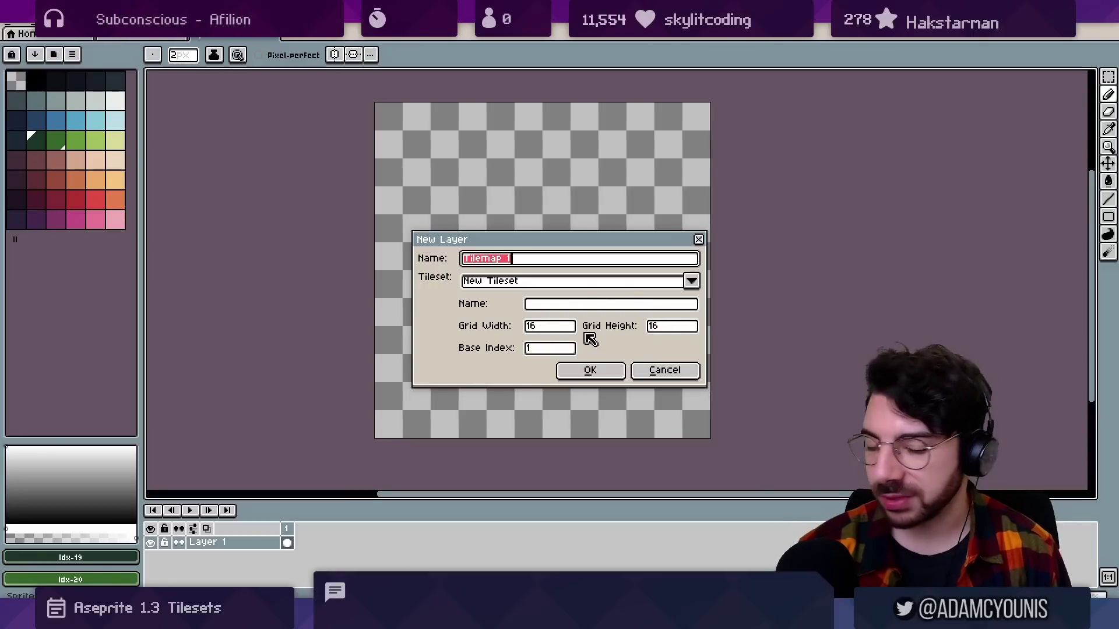
click(588, 370)
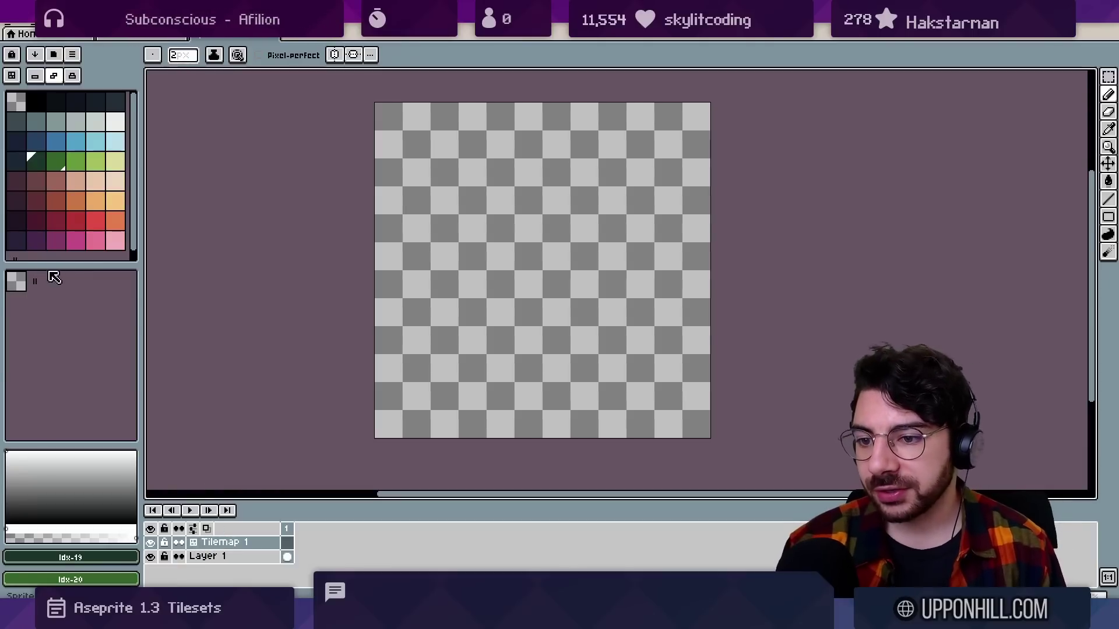
drag(51, 268, 52, 275)
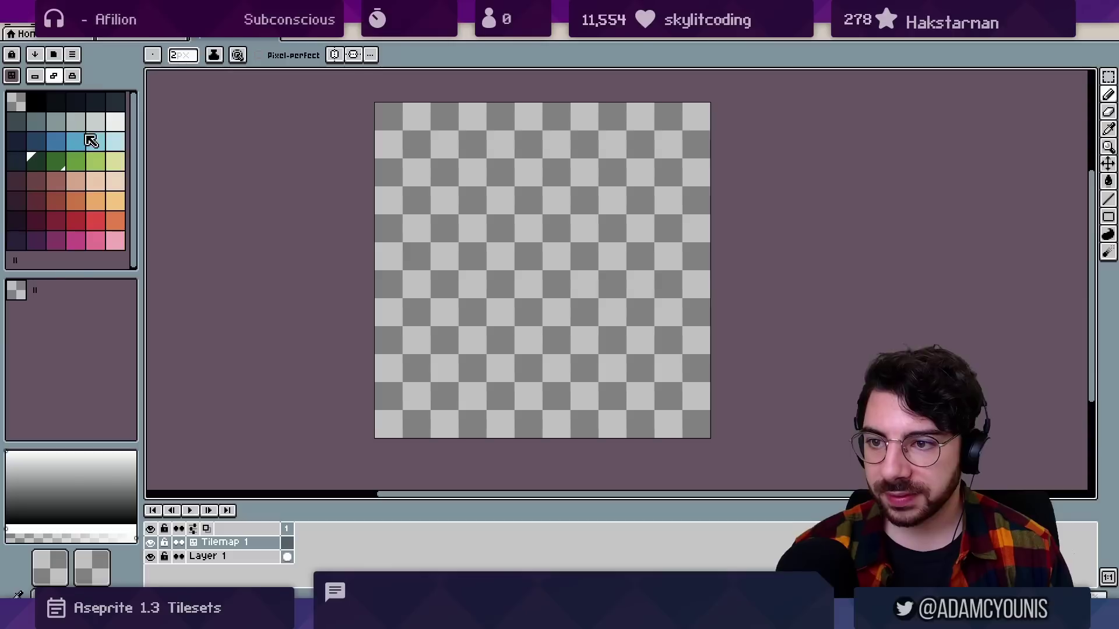
key(space+Tab)
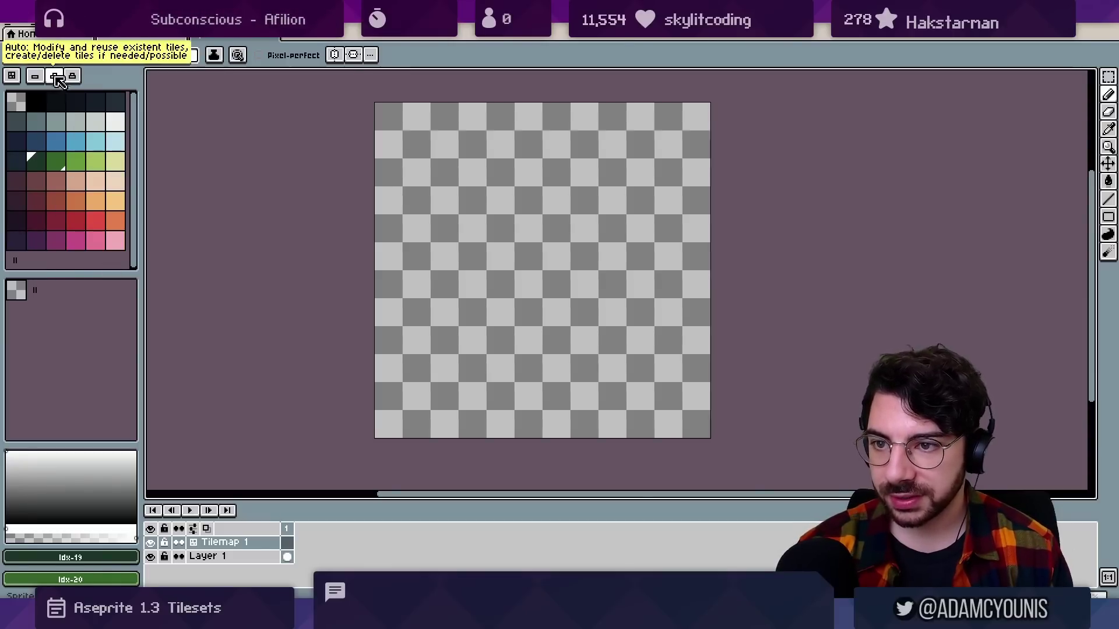
Paint a solid, roughly square green (Idx-20) blob with a 5 px pencil across a three-by-three block of tiles.
click(65, 164)
key(z)
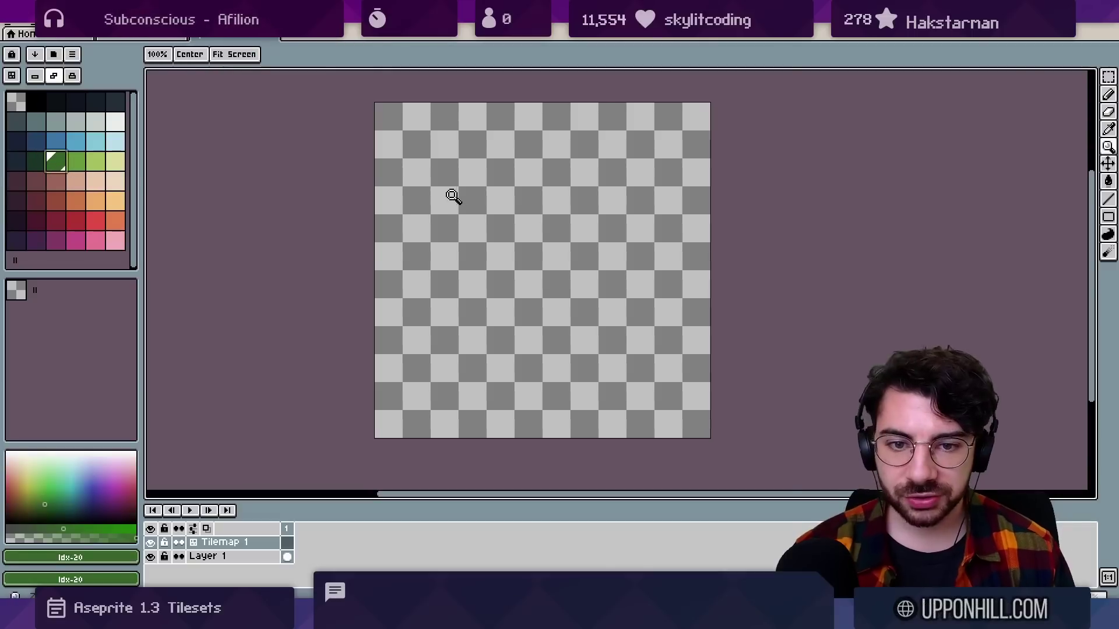
click(453, 198)
click(460, 205)
key(b)
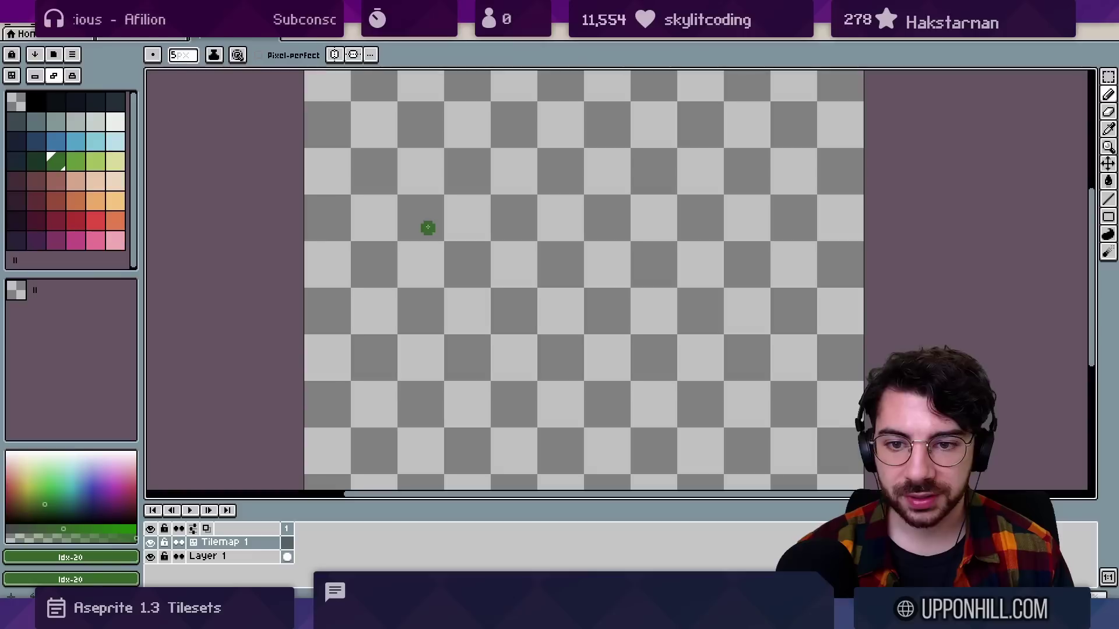
mouse_move(417, 187)
mouse_down()
mouse_move(419, 247)
mouse_move(435, 265)
mouse_move(516, 252)
mouse_move(510, 176)
mouse_move(432, 174)
mouse_move(429, 214)
mouse_move(464, 184)
mouse_up()
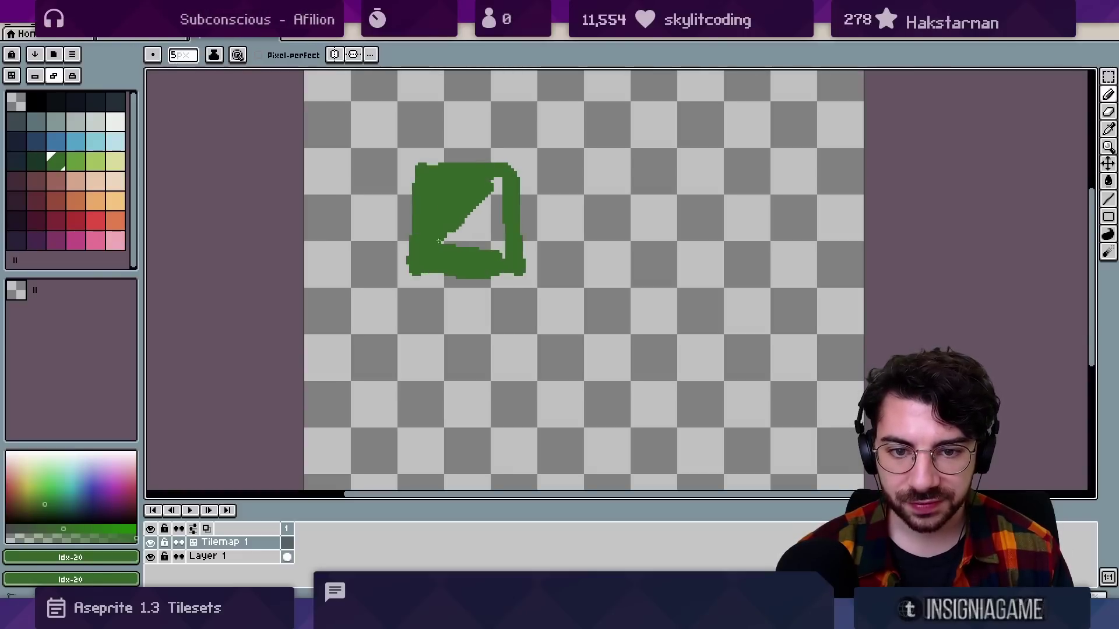
mouse_move(438, 241)
mouse_down()
mouse_move(500, 222)
mouse_move(457, 249)
mouse_up()
drag(506, 176, 521, 244)
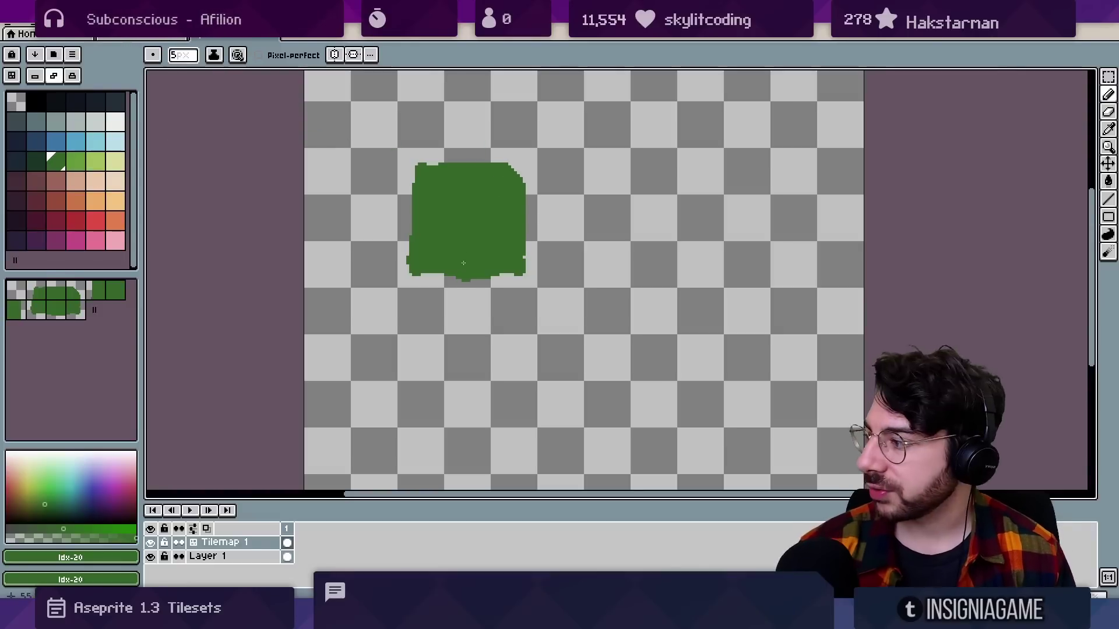
drag(421, 173, 424, 246)
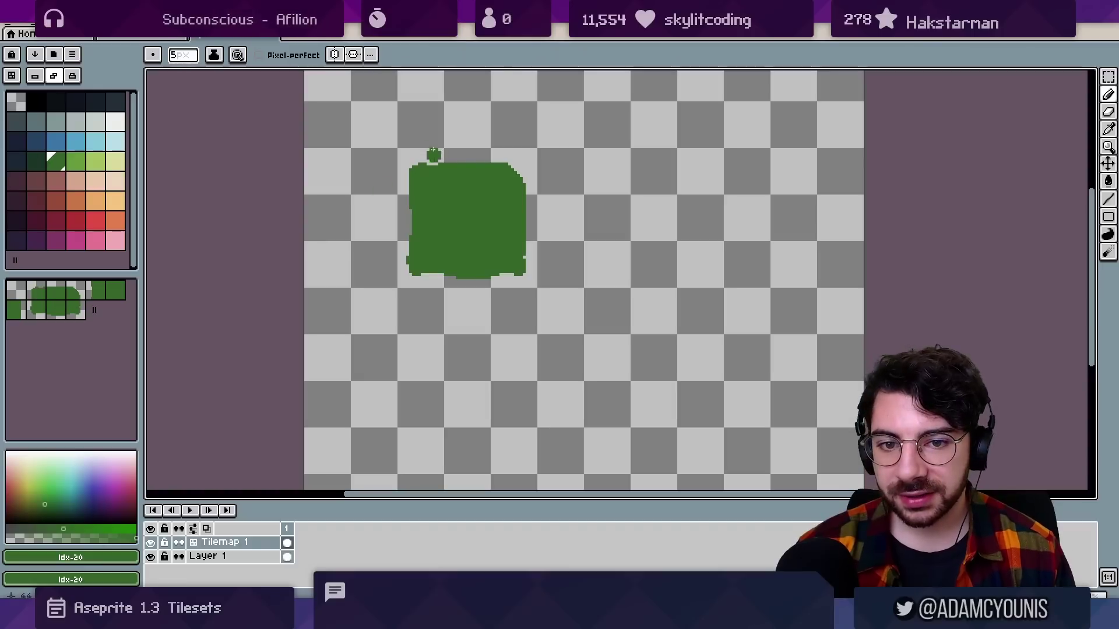
Show the tile grid and fill the middle of the green blob with dark green (Idx-19), leaving a green border.
key(ctrl+apostrophe)
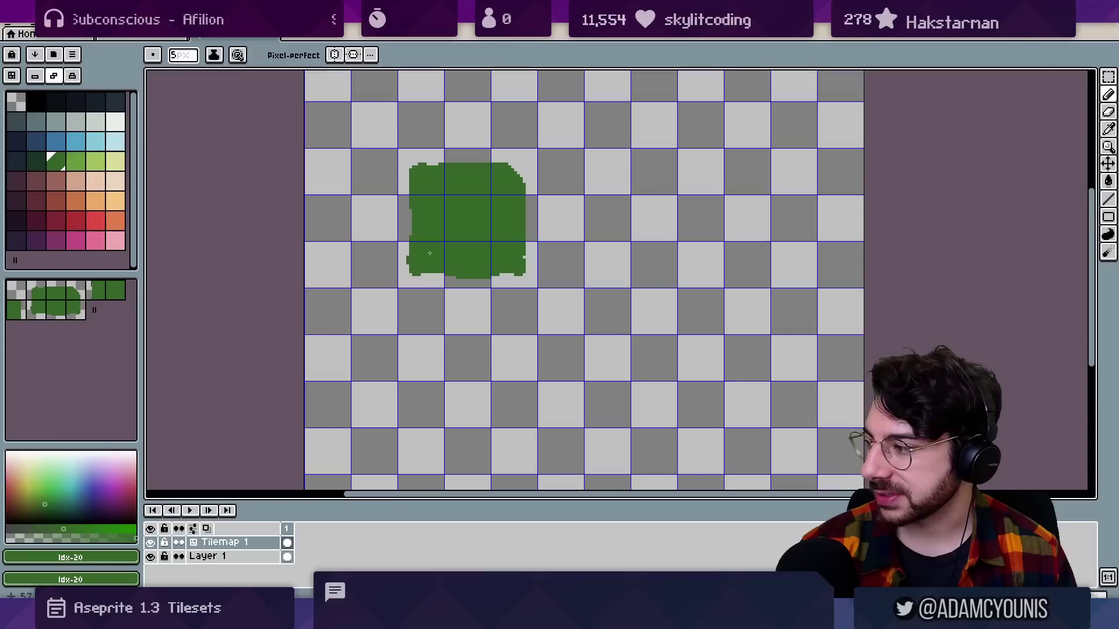
click(36, 163)
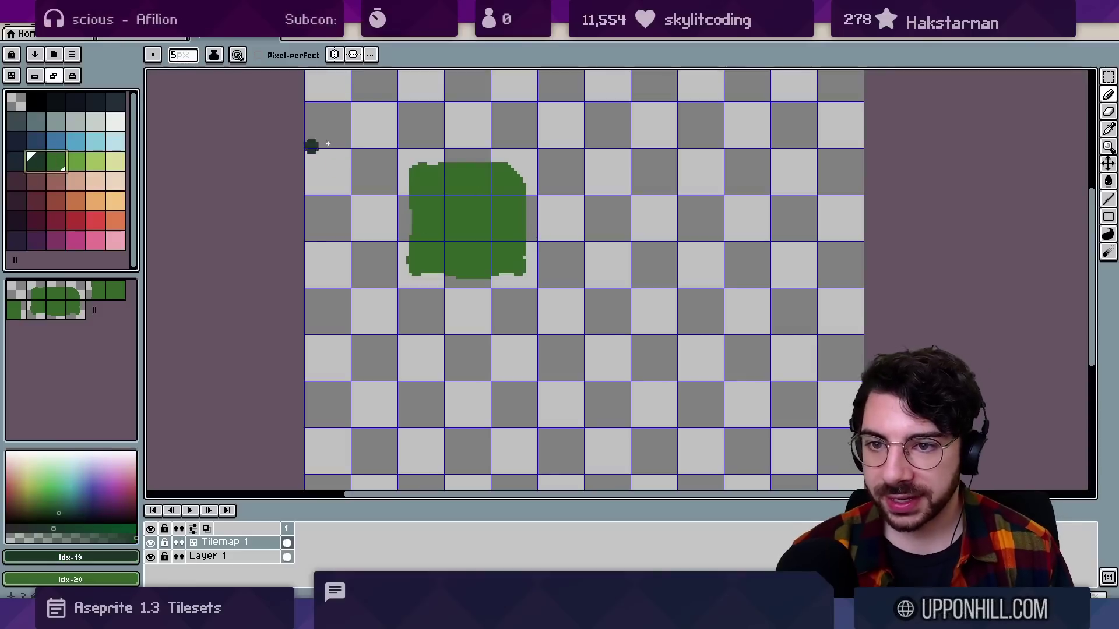
mouse_move(442, 192)
mouse_down()
mouse_move(443, 237)
mouse_move(451, 201)
mouse_move(468, 232)
mouse_move(460, 209)
mouse_move(501, 244)
mouse_move(442, 248)
mouse_move(423, 214)
mouse_up()
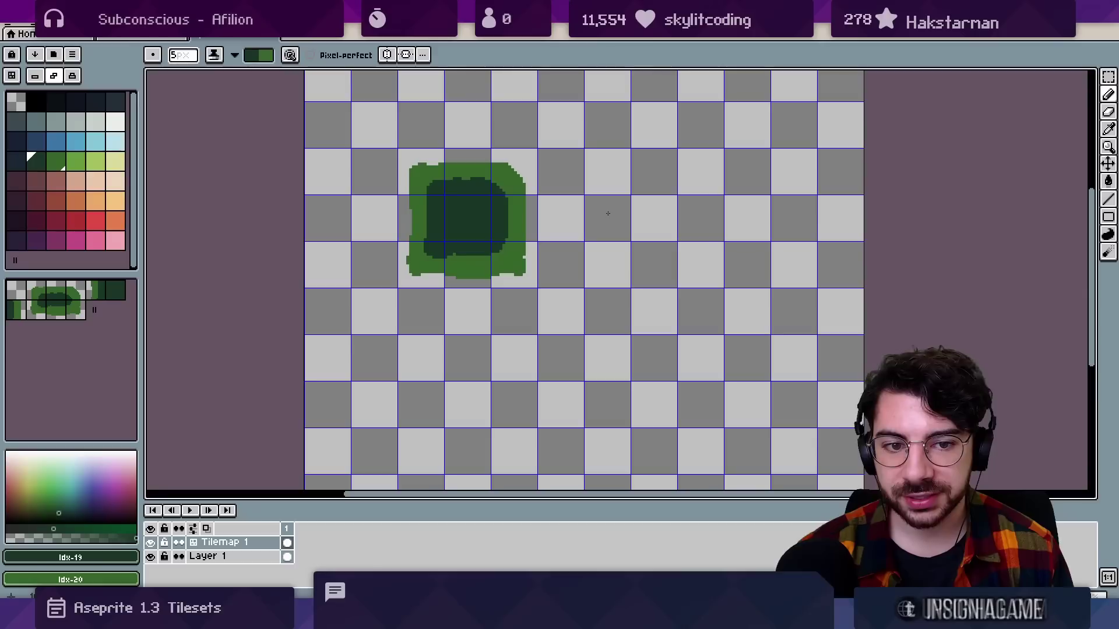
key(b)
drag(617, 215, 610, 224)
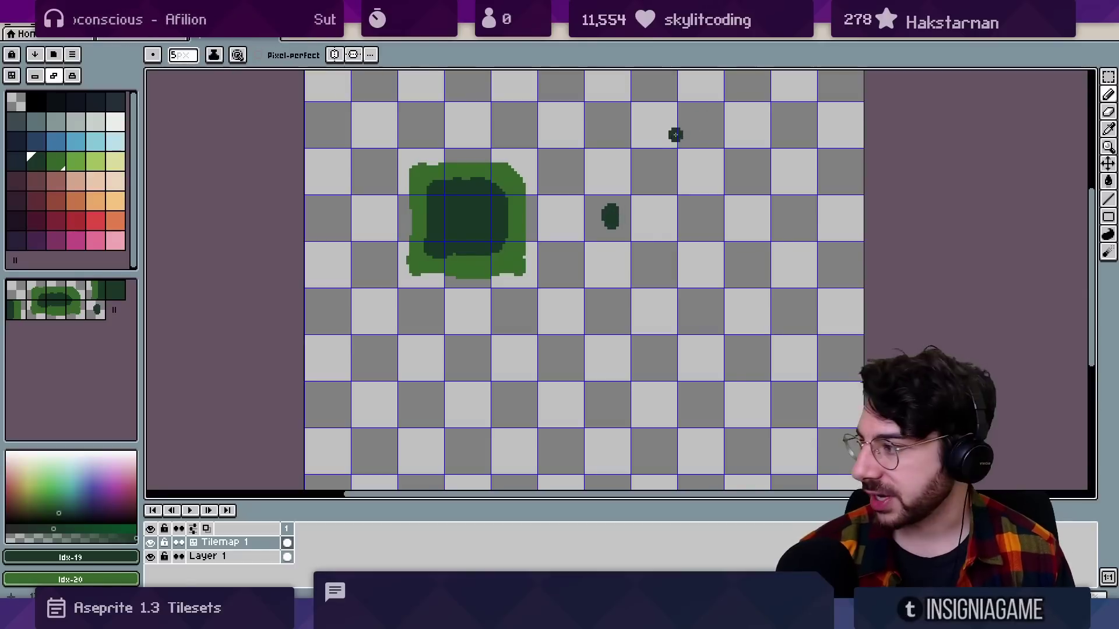
key(ctrl+z)
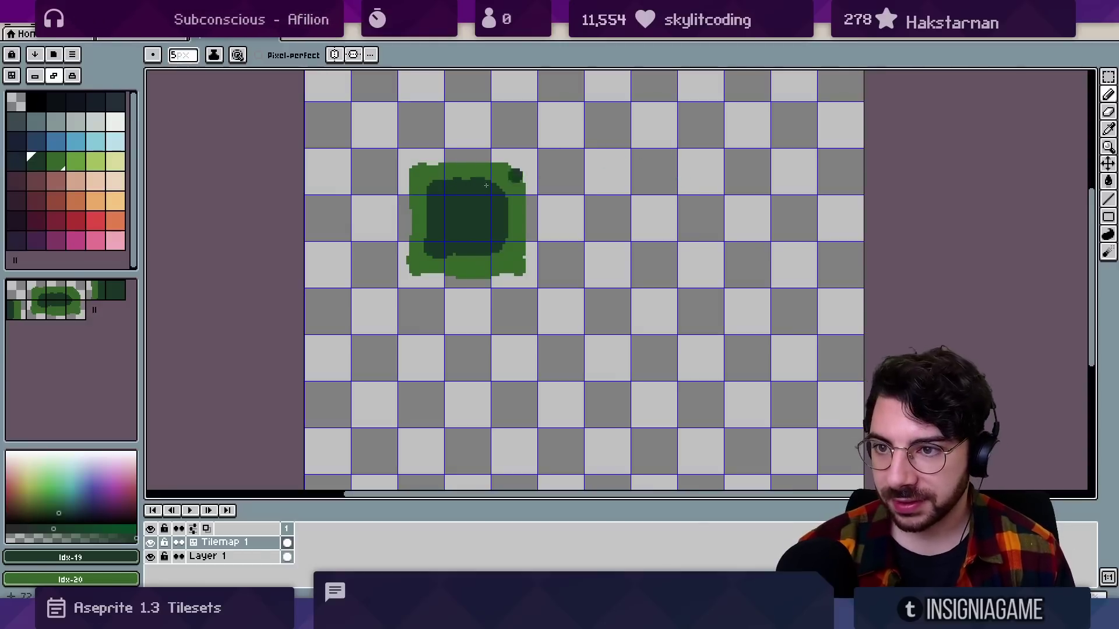
Switch the tileset mode to Manual and try dark green strokes over the blob's upper edge and top-right corner.
click(34, 76)
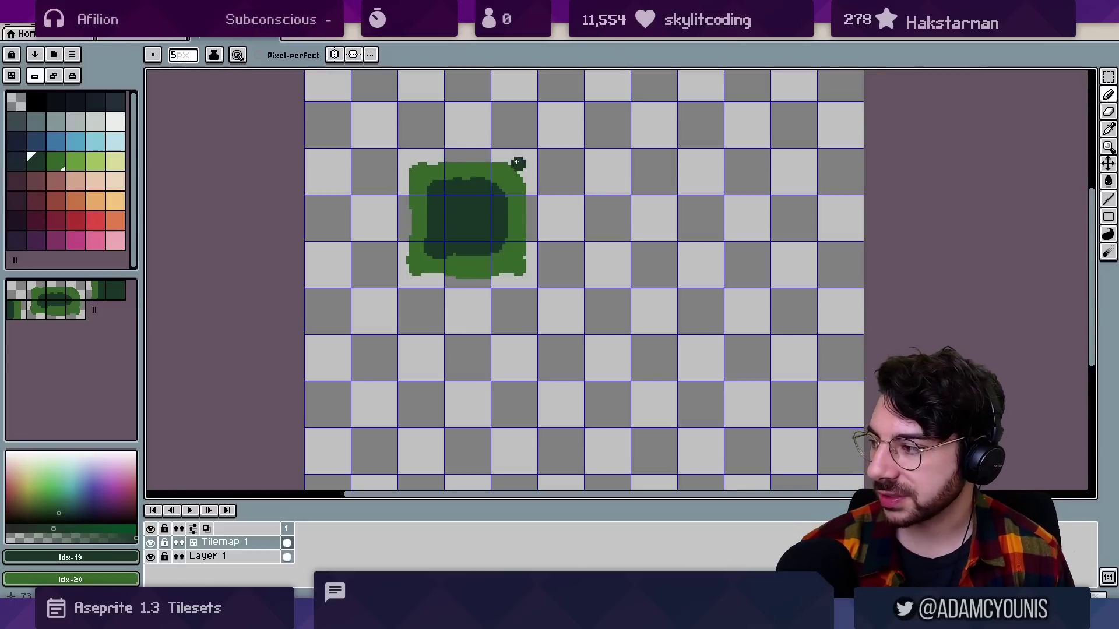
drag(516, 162, 535, 173)
key(ctrl+z)
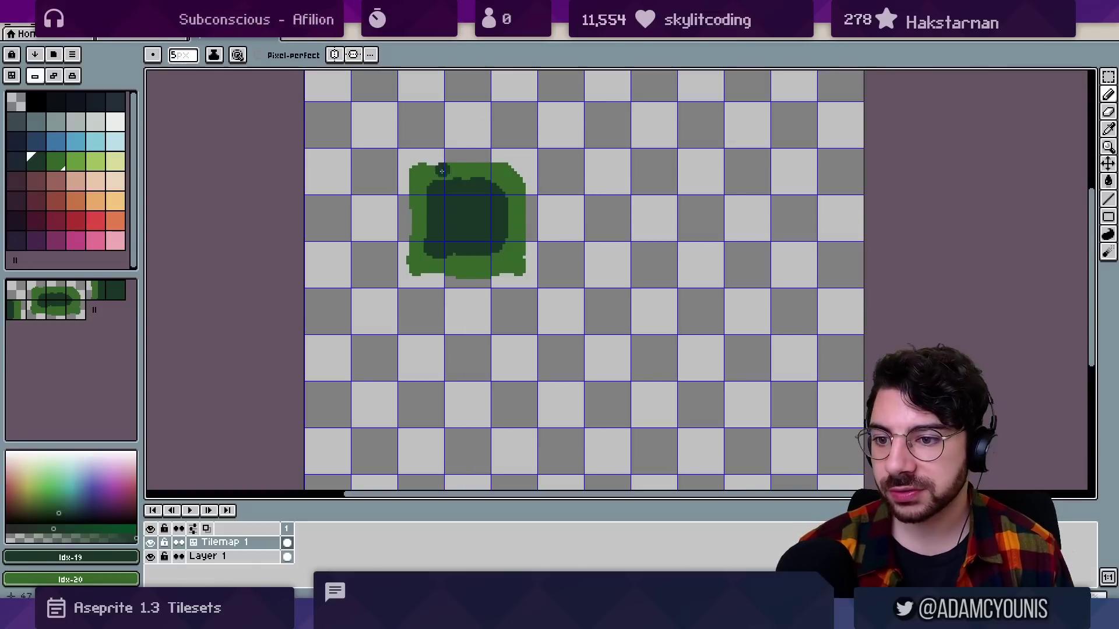
drag(466, 170, 452, 190)
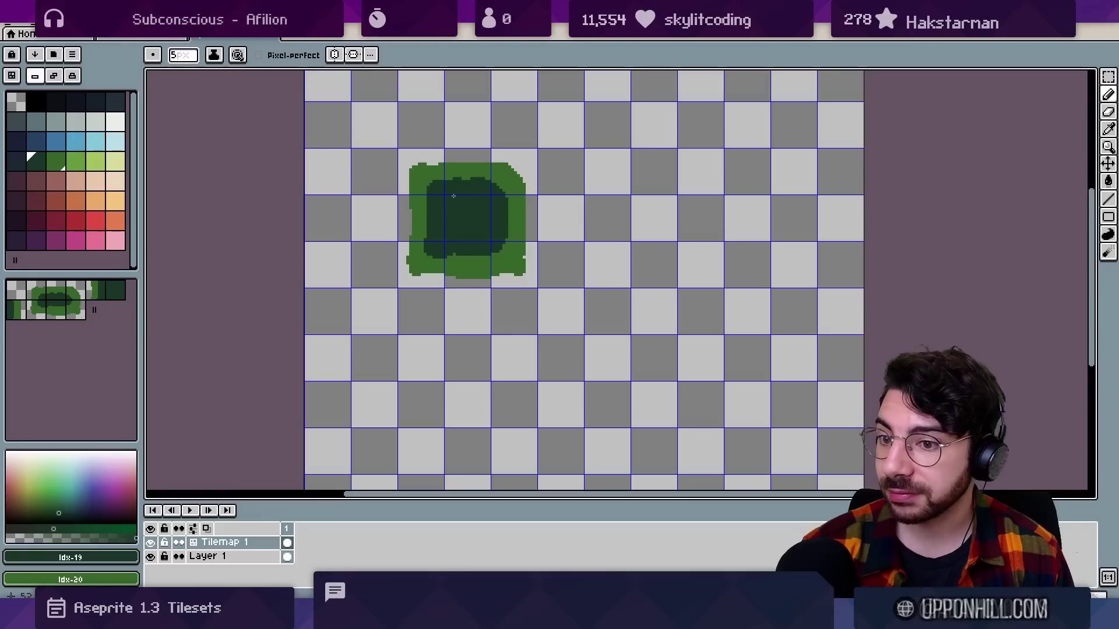
Turn on tile drawing mode so that whole tiles are placed instead of pixels.
key(Tab)
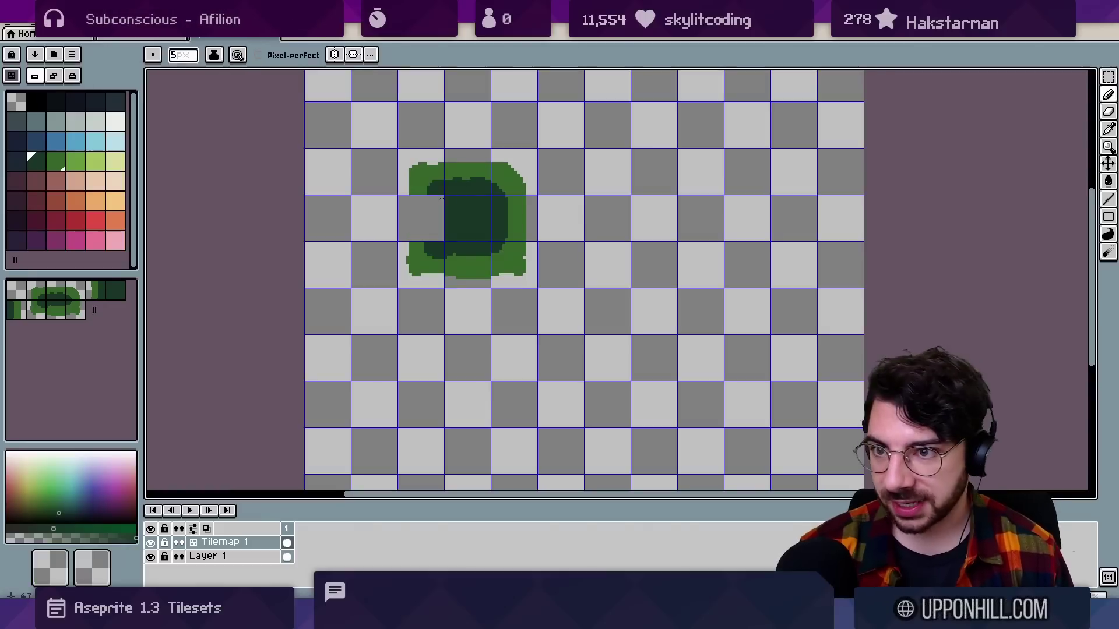
click(15, 80)
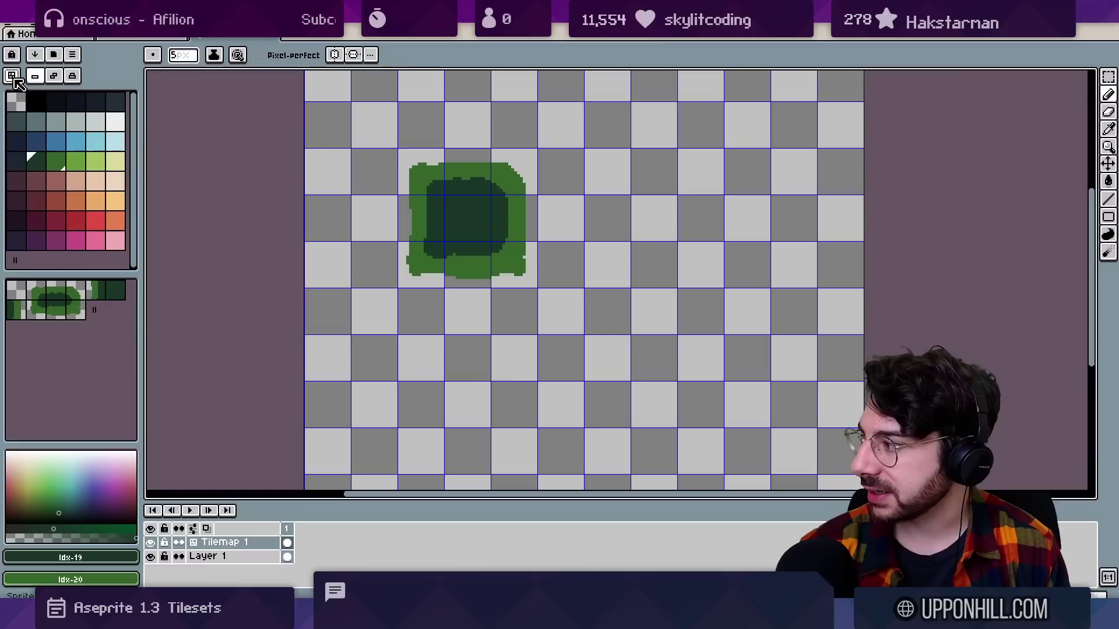
click(14, 79)
click(12, 77)
click(12, 77)
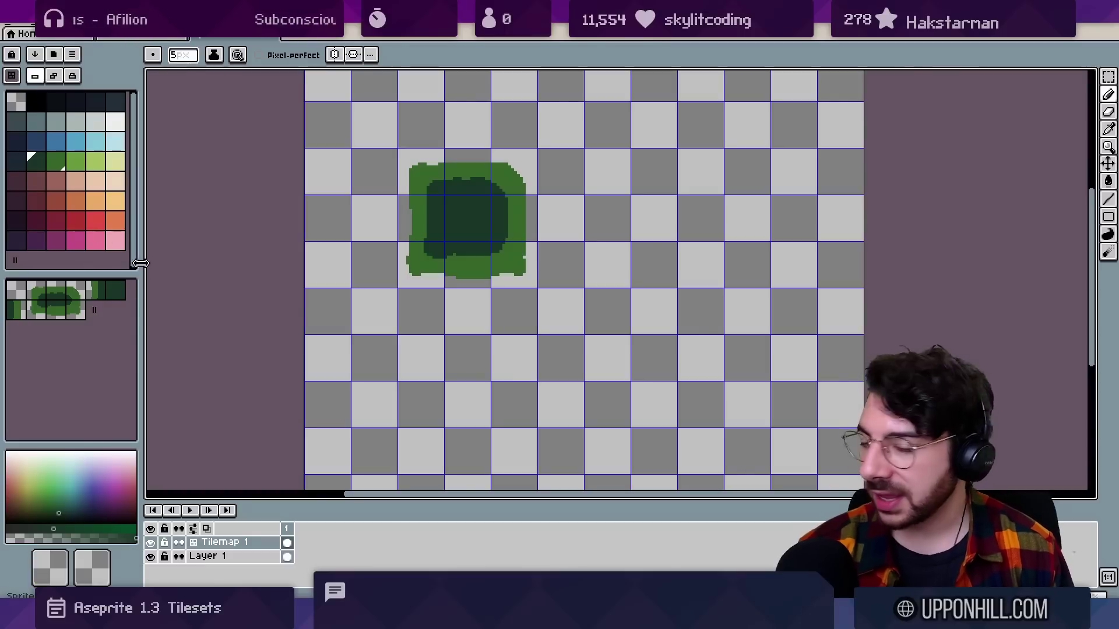
Build an open corner shape beside the blob from its top-left corner tile, one left-edge tile and two top-edge tiles.
click(70, 293)
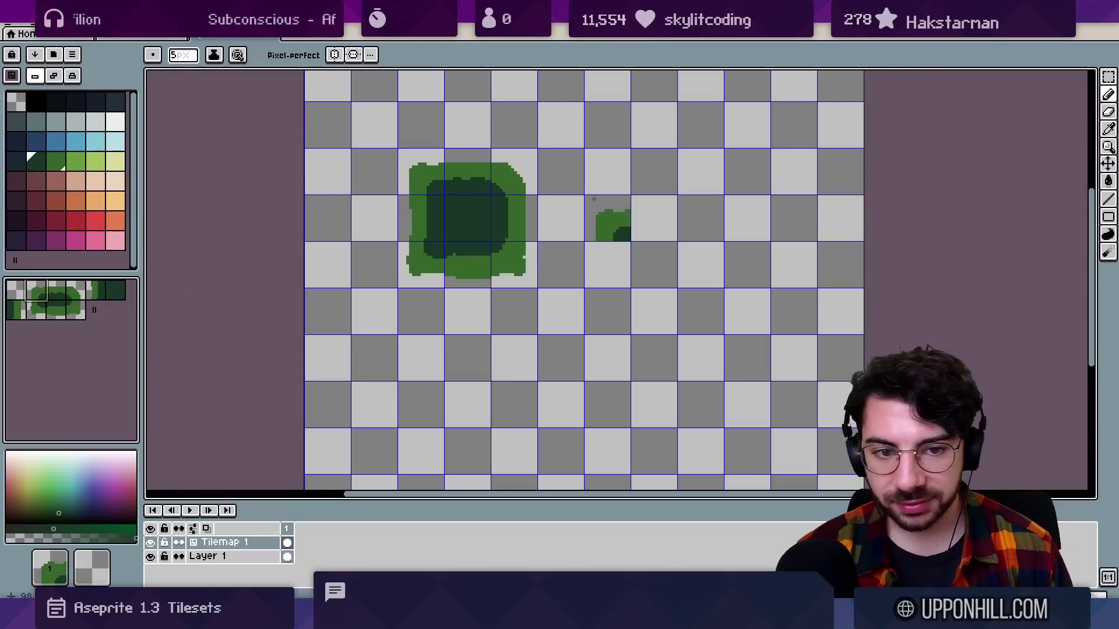
click(612, 175)
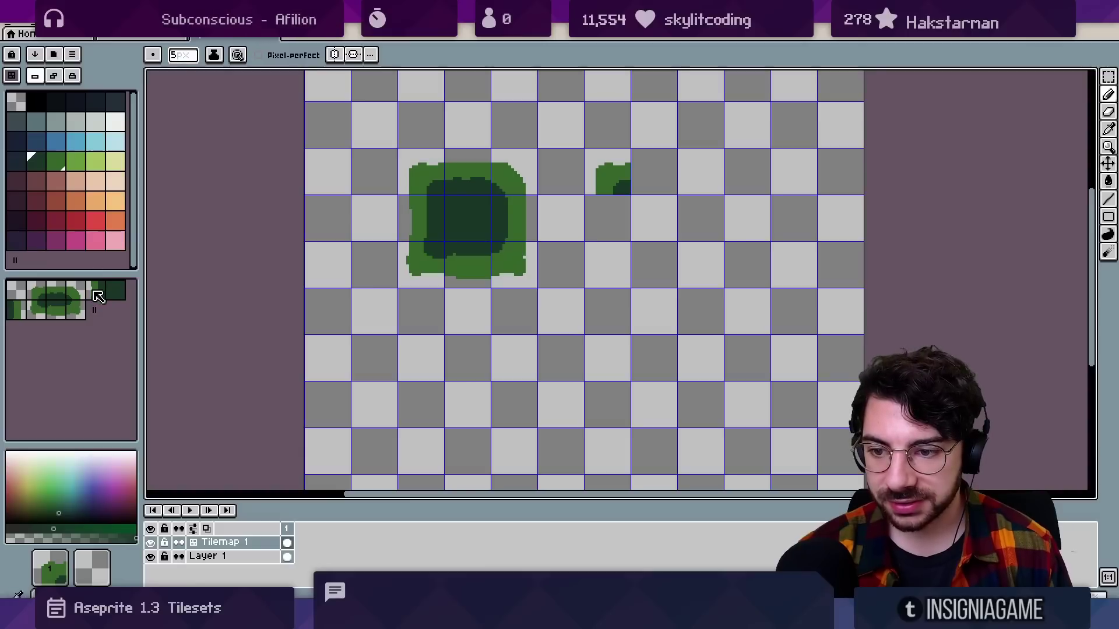
click(95, 293)
click(607, 218)
click(57, 296)
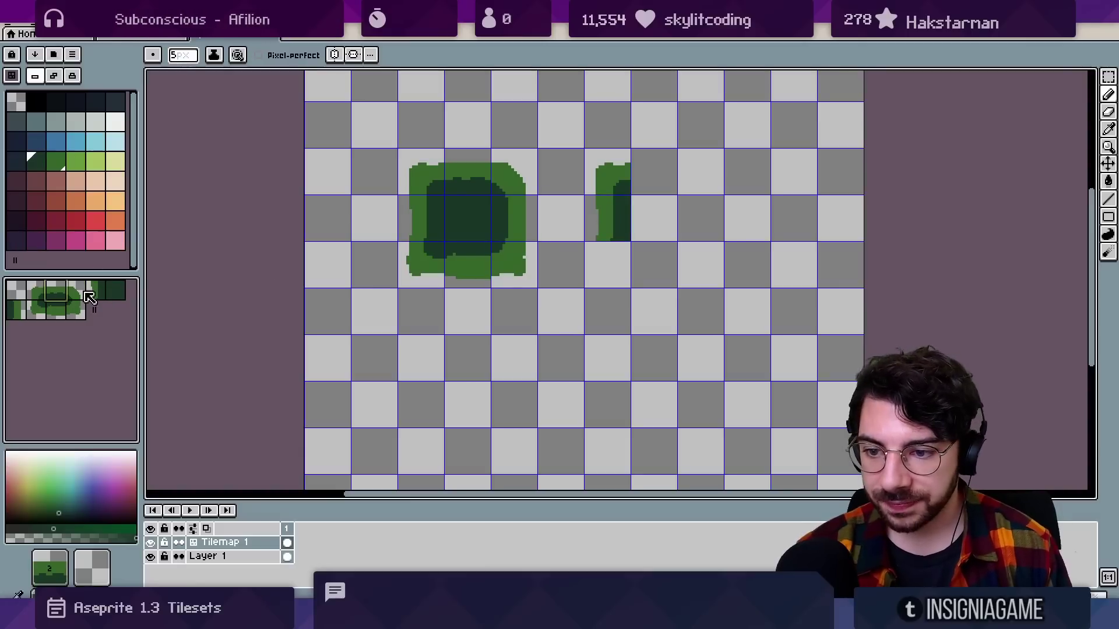
click(654, 175)
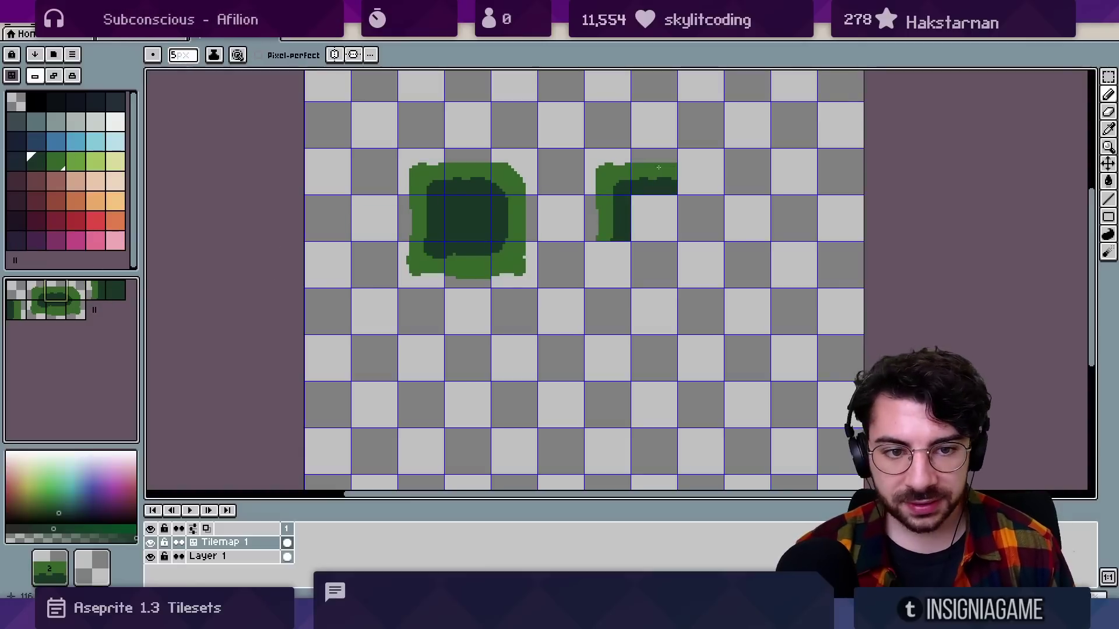
click(696, 177)
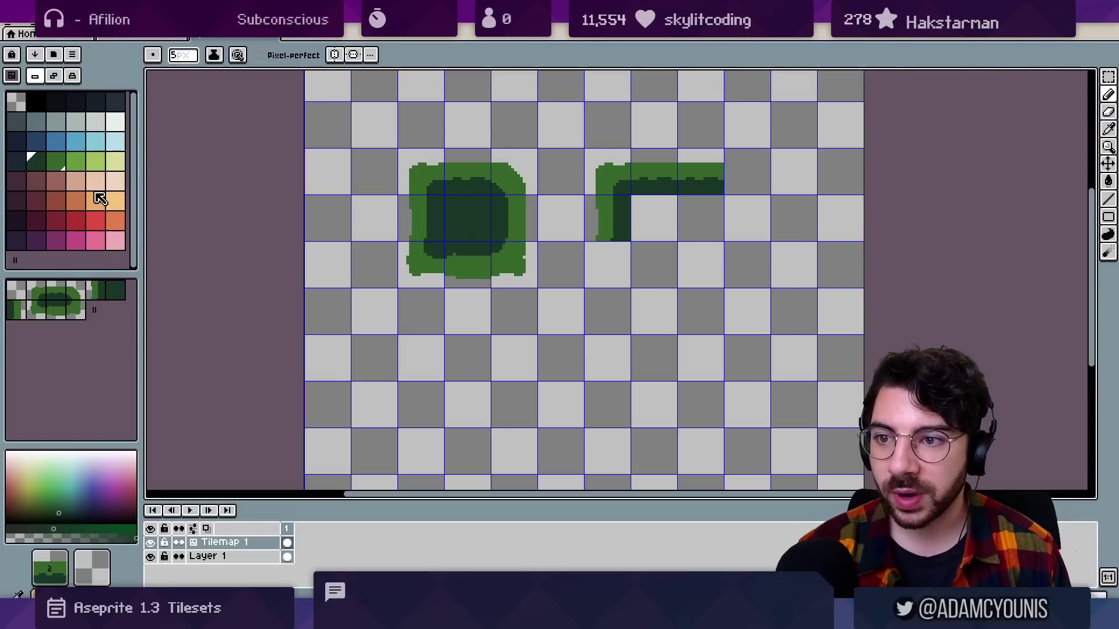
Return to pixel drawing, choose the light orange (Idx-34) and reduce the pencil size to 1 px.
click(75, 221)
click(96, 200)
key(minus)
key(minus)
key(minus)
key(minus)
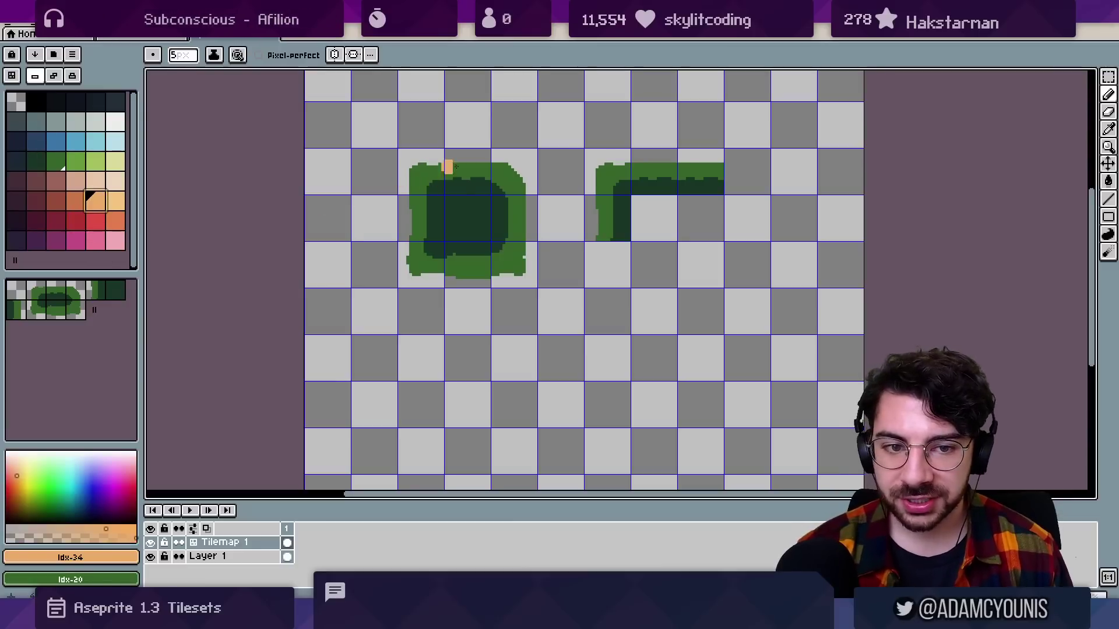
Try an orange stroke on the green upper-left edge of the blob and undo it.
mouse_move(430, 175)
mouse_down()
mouse_move(467, 178)
mouse_move(441, 168)
mouse_up()
key(ctrl+z)
key(ctrl+z)
key(ctrl+z)
key(ctrl+z)
key(ctrl+z)
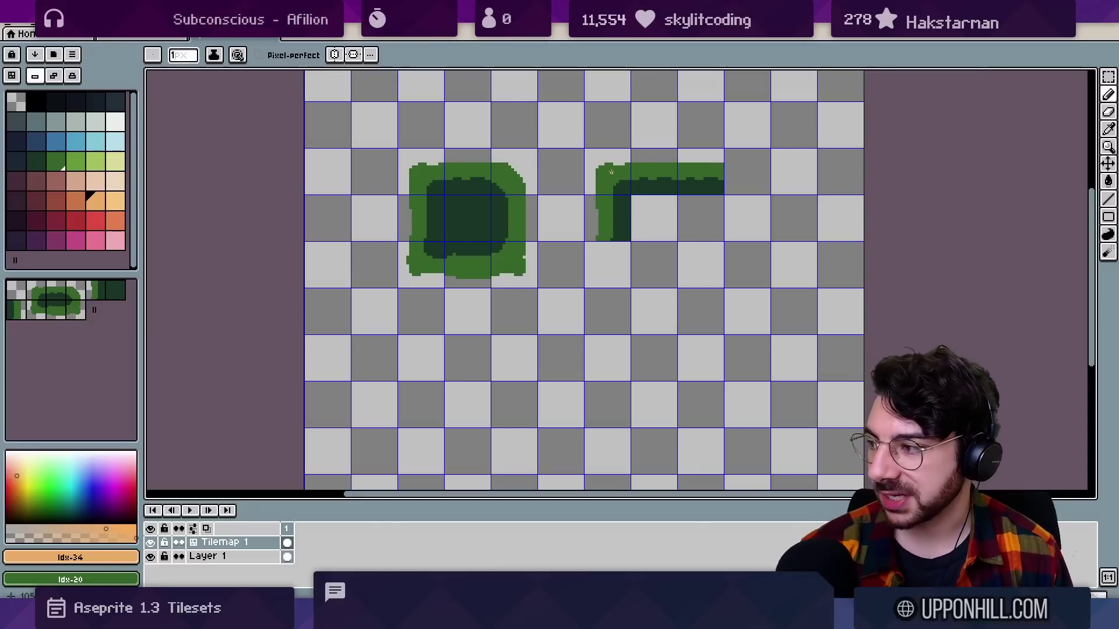
Switch back to tile drawing and place copies of the blob's top-left and top-right corner tiles side by side below it.
drag(505, 206, 457, 197)
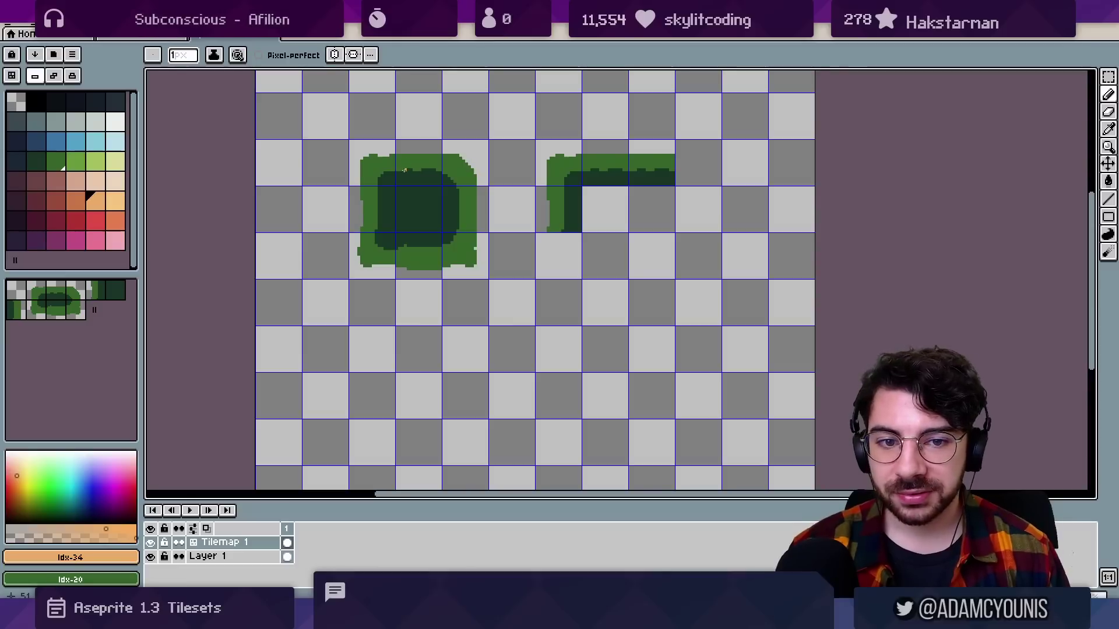
drag(430, 267, 422, 239)
key(space+Tab)
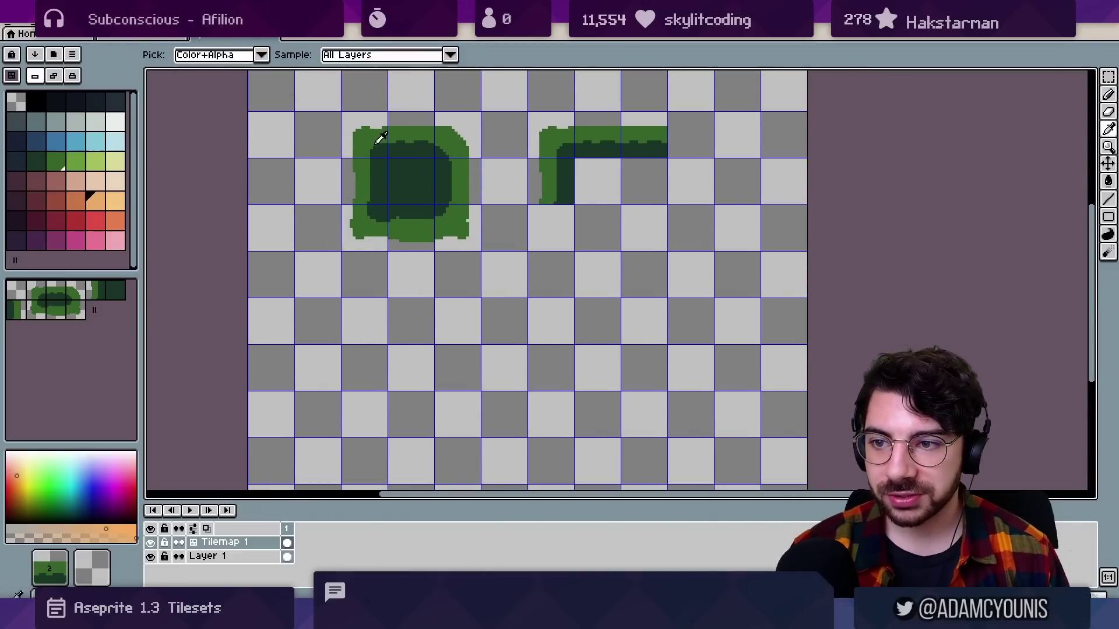
alt+click(377, 144)
click(411, 321)
alt+click(445, 146)
click(451, 322)
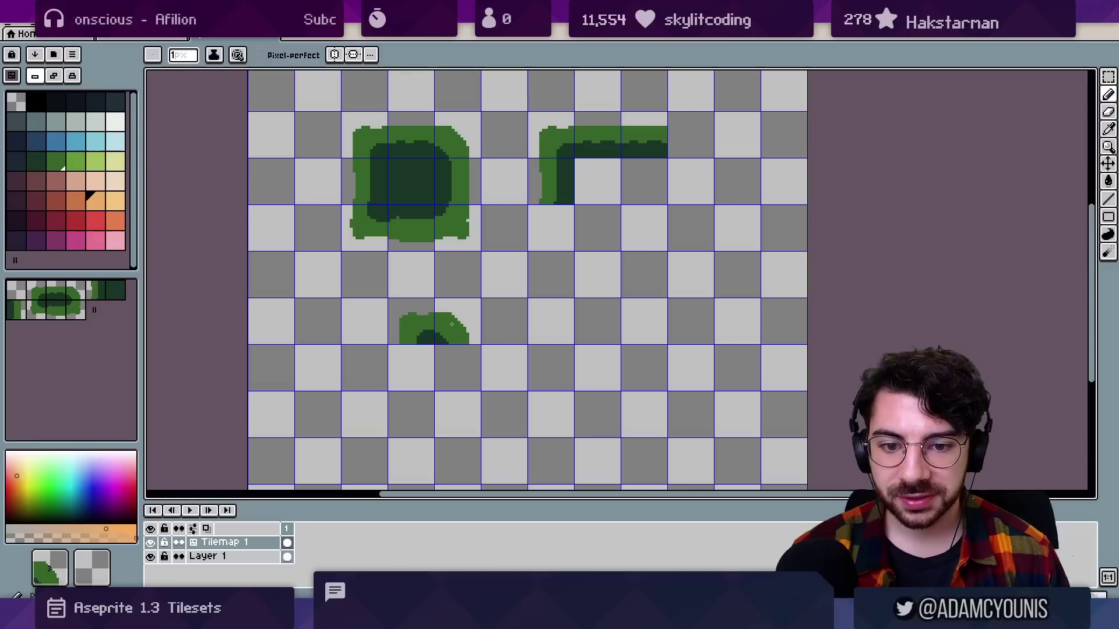
Complete the new shape as two by three tiles by sampling and placing the blob's left-edge, right-edge and two bottom corner tiles.
drag(443, 270, 445, 237)
alt+click(374, 156)
click(415, 332)
alt+click(452, 166)
click(448, 338)
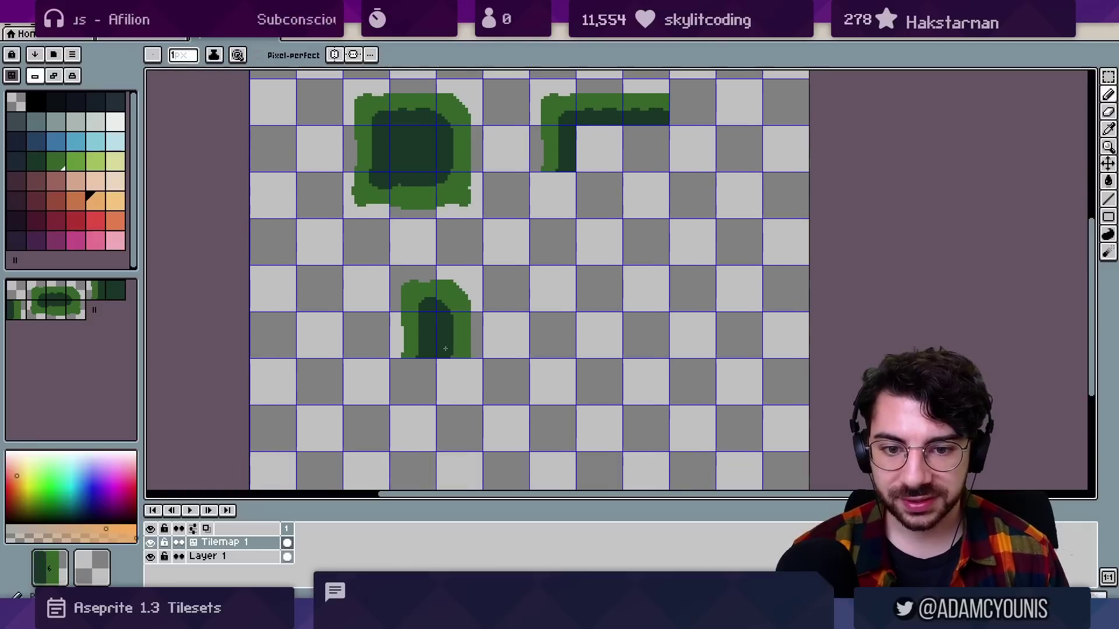
alt+click(383, 197)
click(416, 376)
alt+click(455, 193)
click(452, 376)
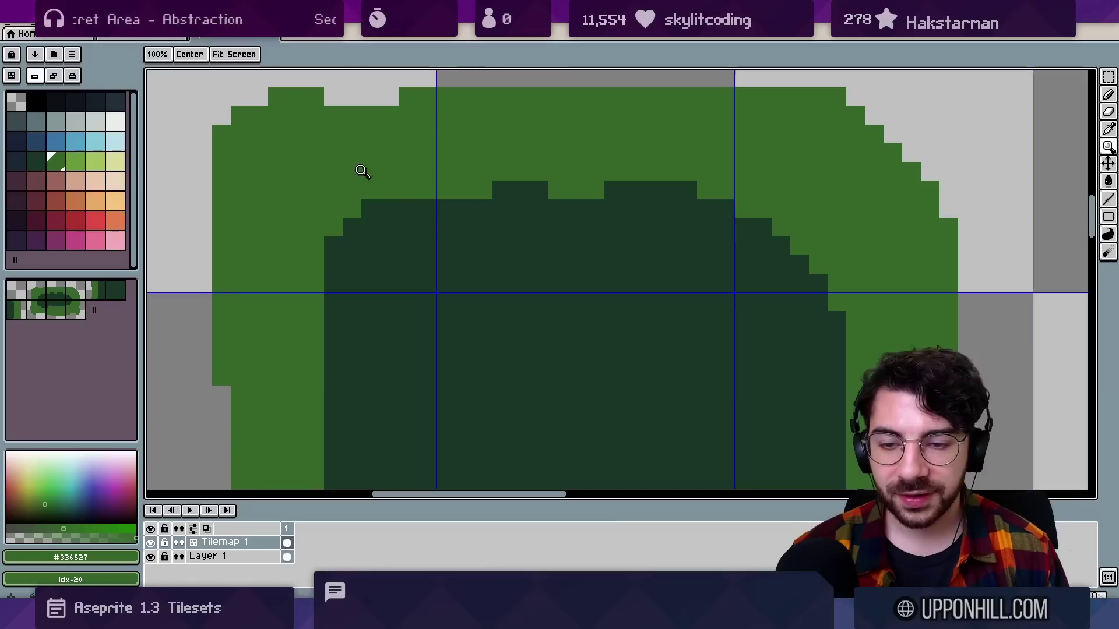
Paint green (#336527) over the upper-left edge of the blob's dark centre with the 1 px pencil.
key(b)
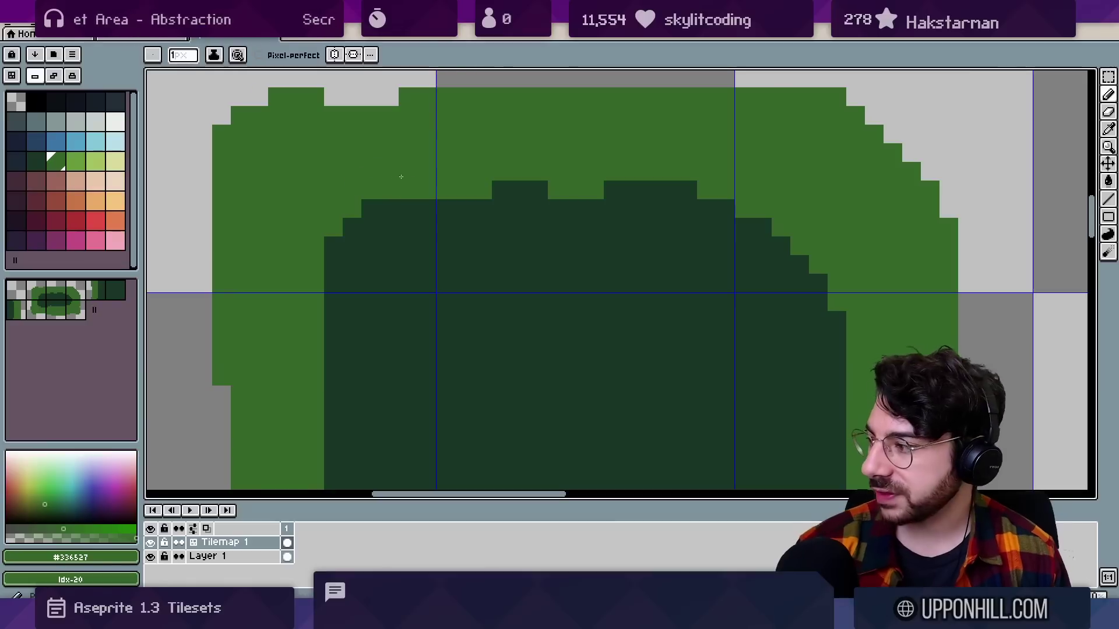
mouse_move(387, 209)
mouse_down()
mouse_move(371, 227)
mouse_move(513, 190)
mouse_move(332, 245)
mouse_move(333, 266)
mouse_up()
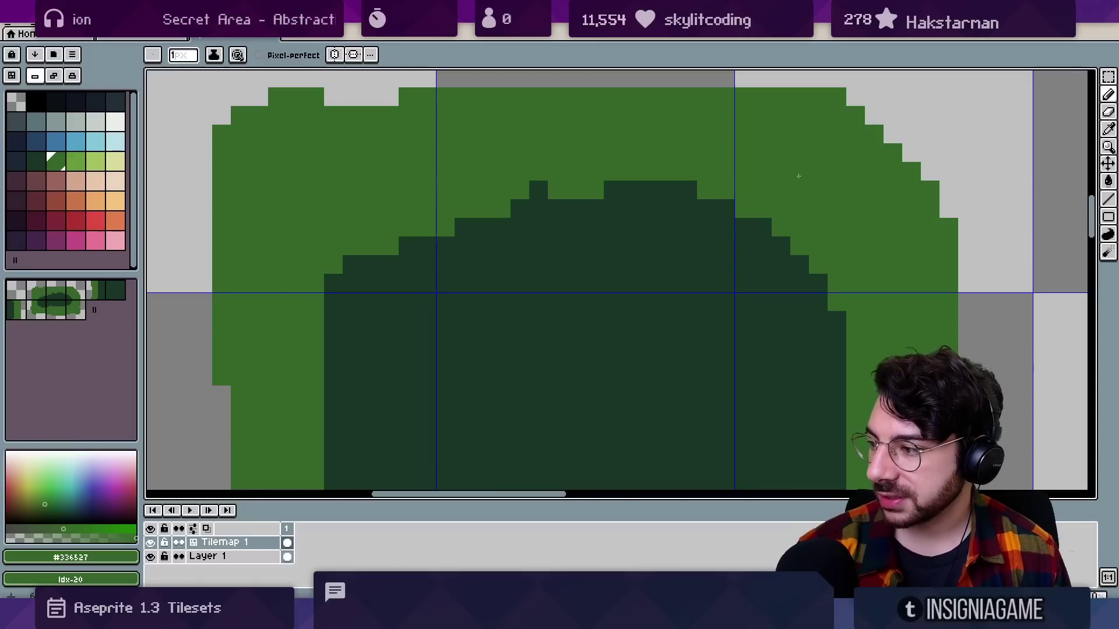
key(z)
scroll(798, 176, down, 2)
Compare the edited top tiles of the blob with their copies in the other two shapes.
key(m)
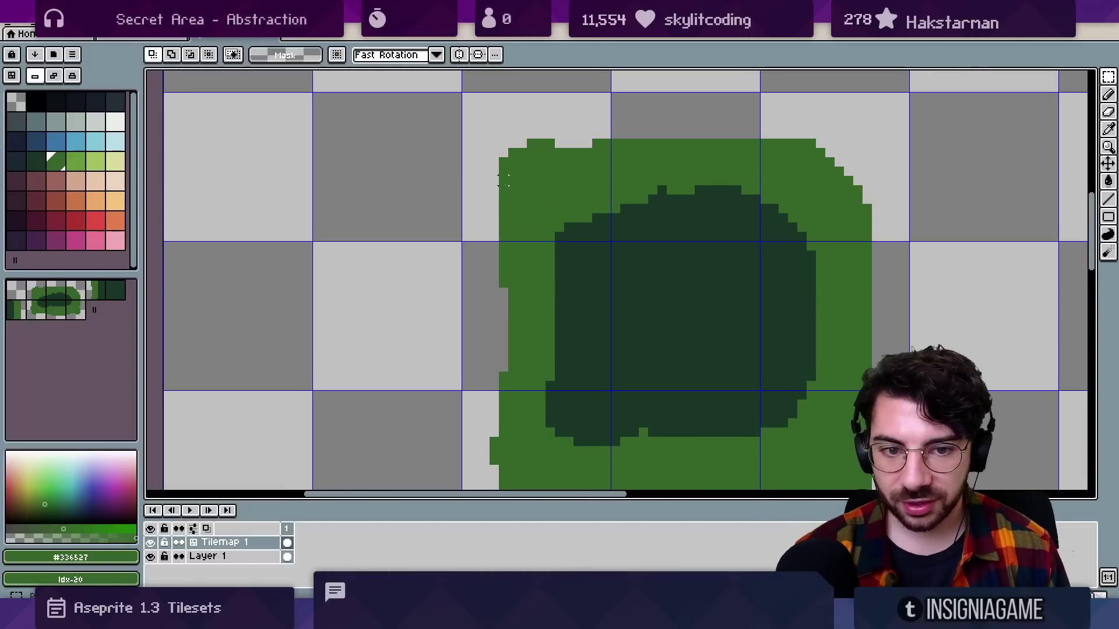
double_click(559, 187)
shift+double_click(808, 173)
drag(757, 271, 303, 338)
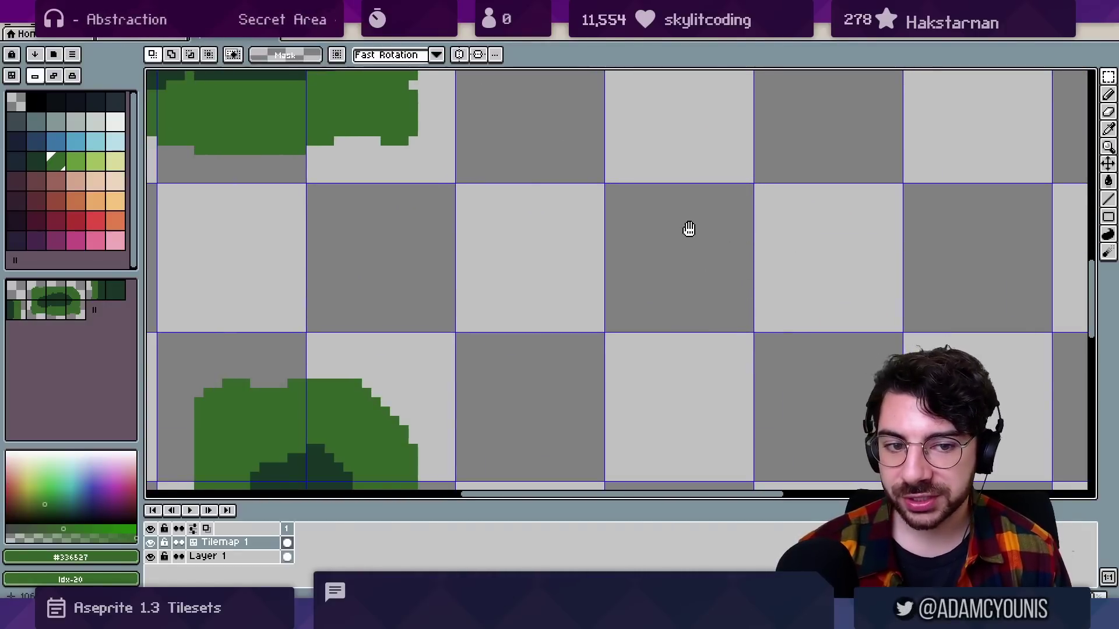
drag(689, 229, 414, 100)
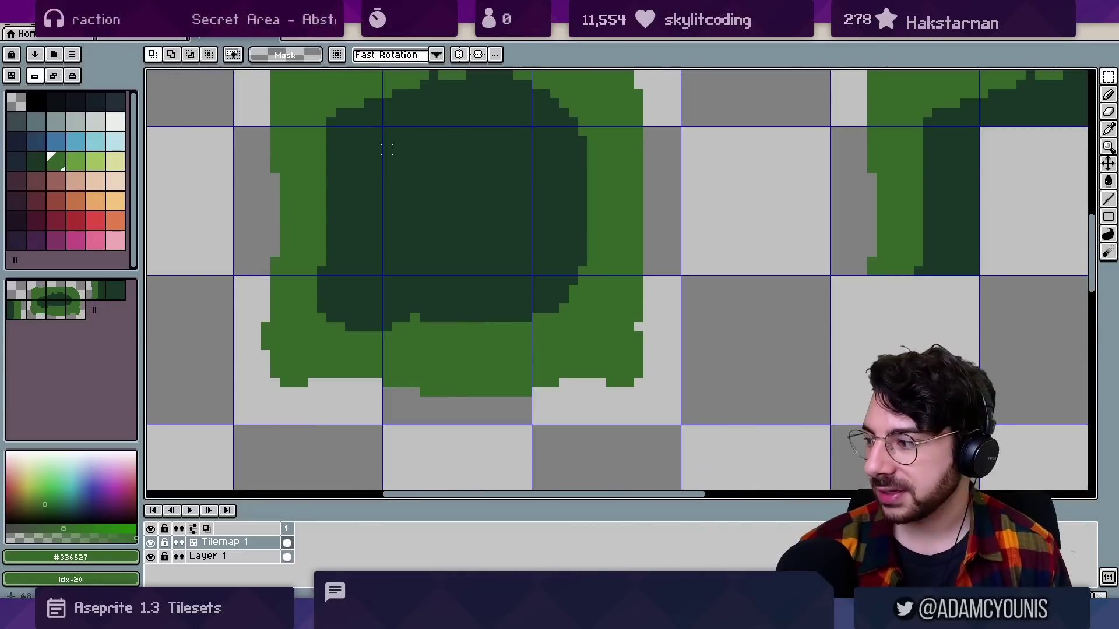
drag(499, 186, 487, 222)
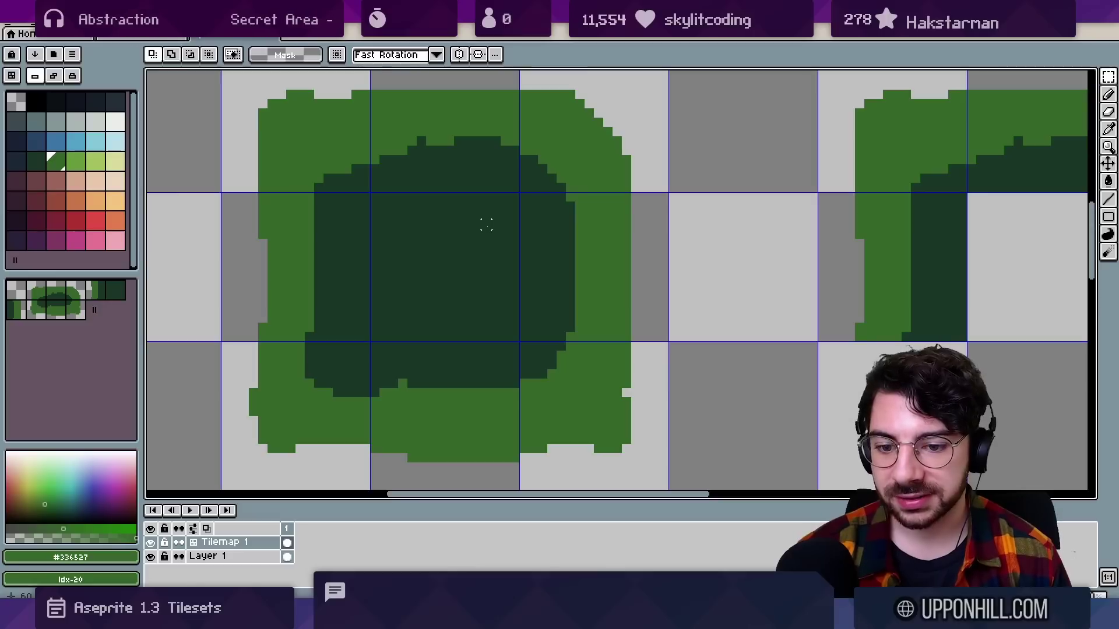
scroll(479, 254, down, 2)
drag(474, 248, 449, 224)
scroll(457, 242, down, 2)
drag(418, 284, 457, 333)
mouse_move(455, 260)
mouse_down()
mouse_move(457, 325)
mouse_move(462, 257)
mouse_up()
scroll(452, 295, down, 2)
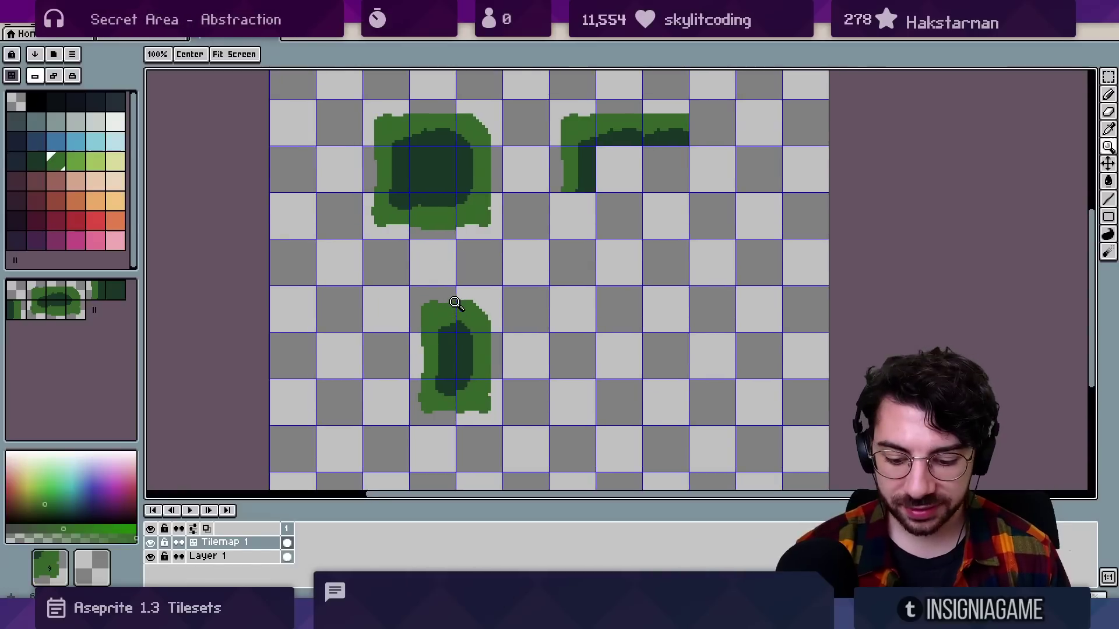
Select the two-by-three shape as tiles and move it directly to the left of the large blob, at position 0, 48.
drag(435, 310, 474, 401)
drag(453, 355, 317, 155)
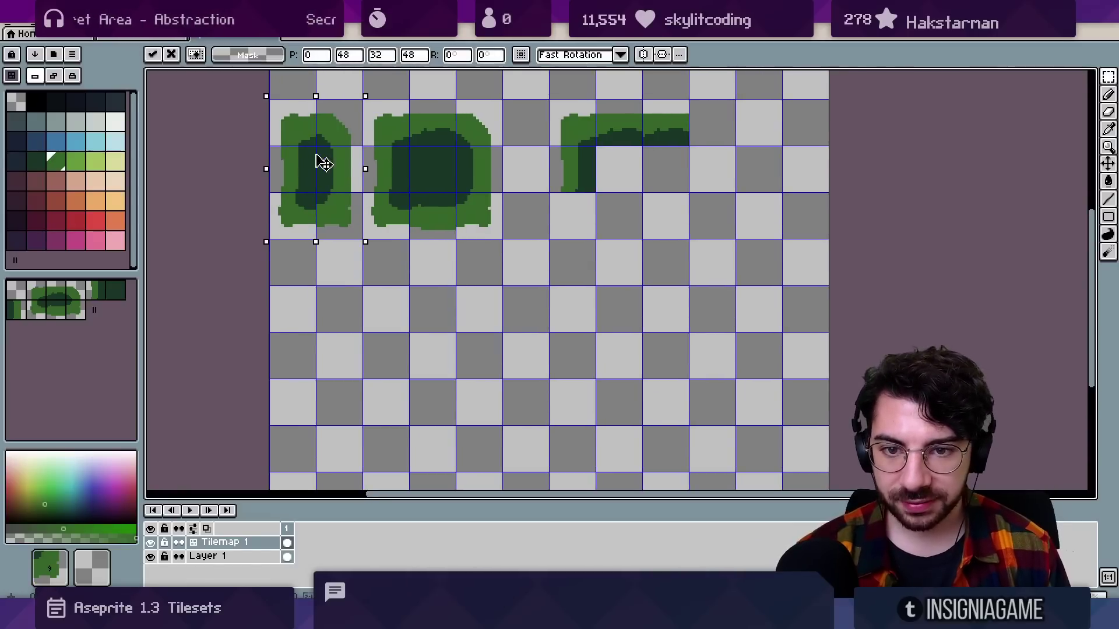
key(z)
scroll(332, 163, up, 2)
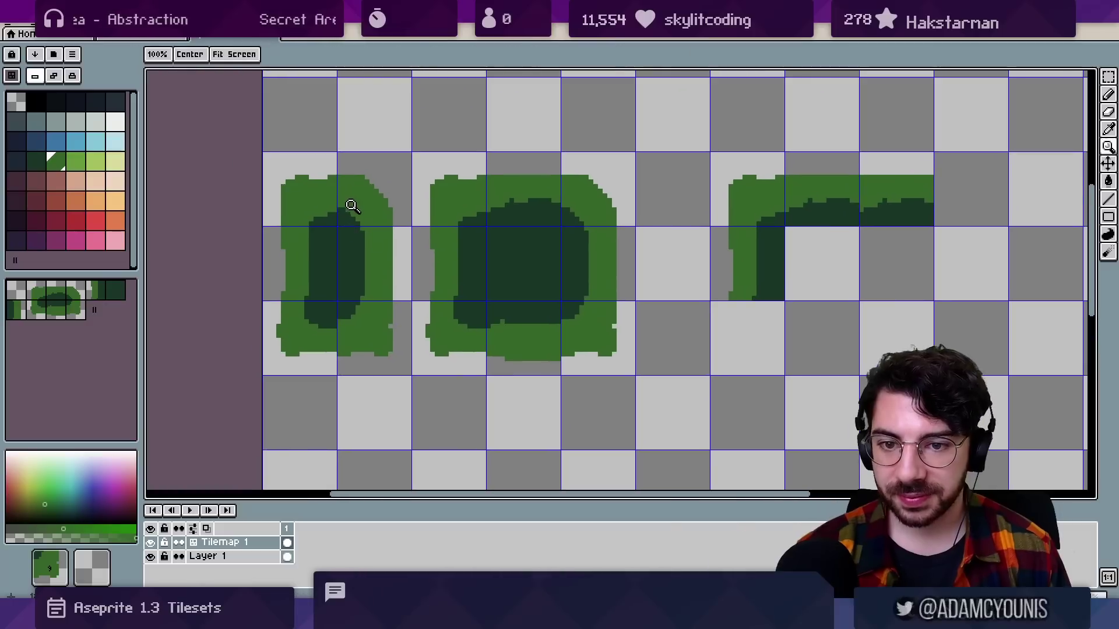
Show the tile index numbers on the three shapes and compare which tiles they share.
key(v)
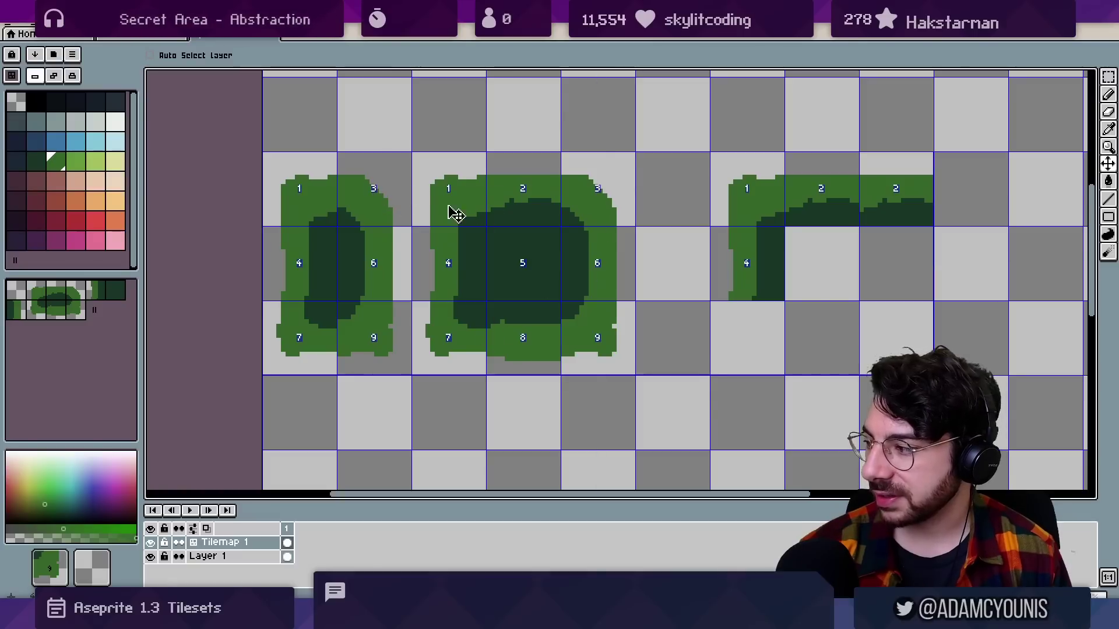
key(z)
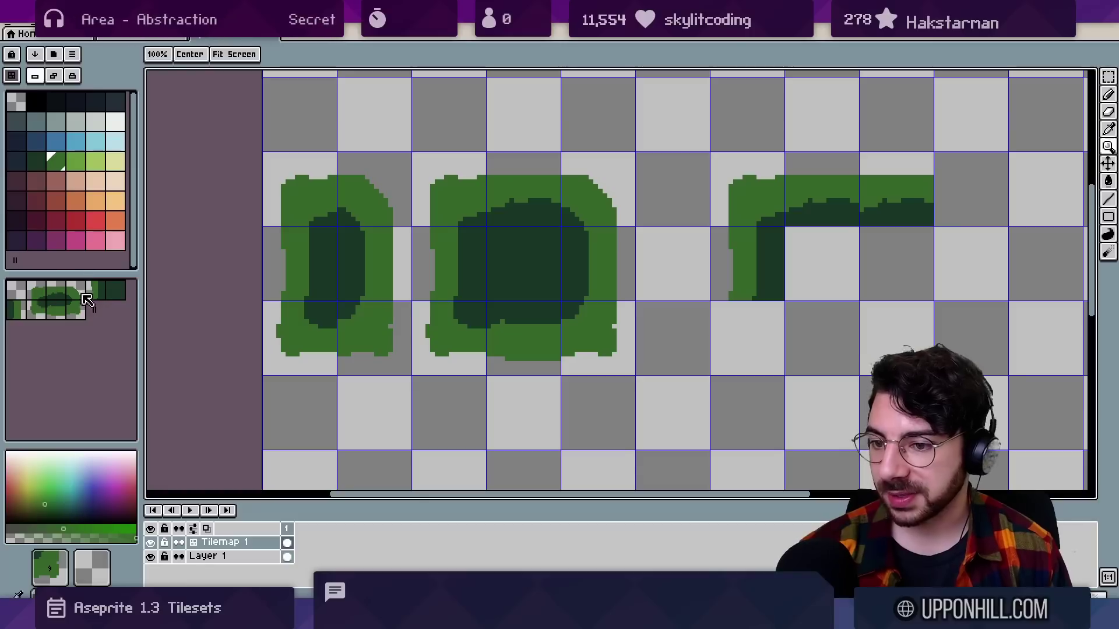
key(v)
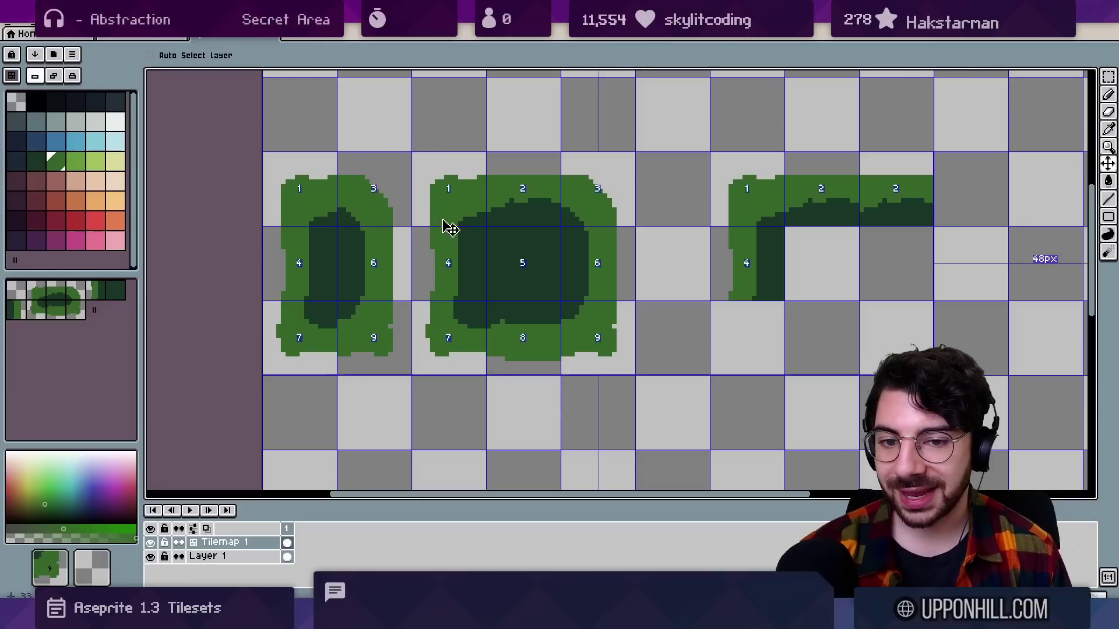
key(z)
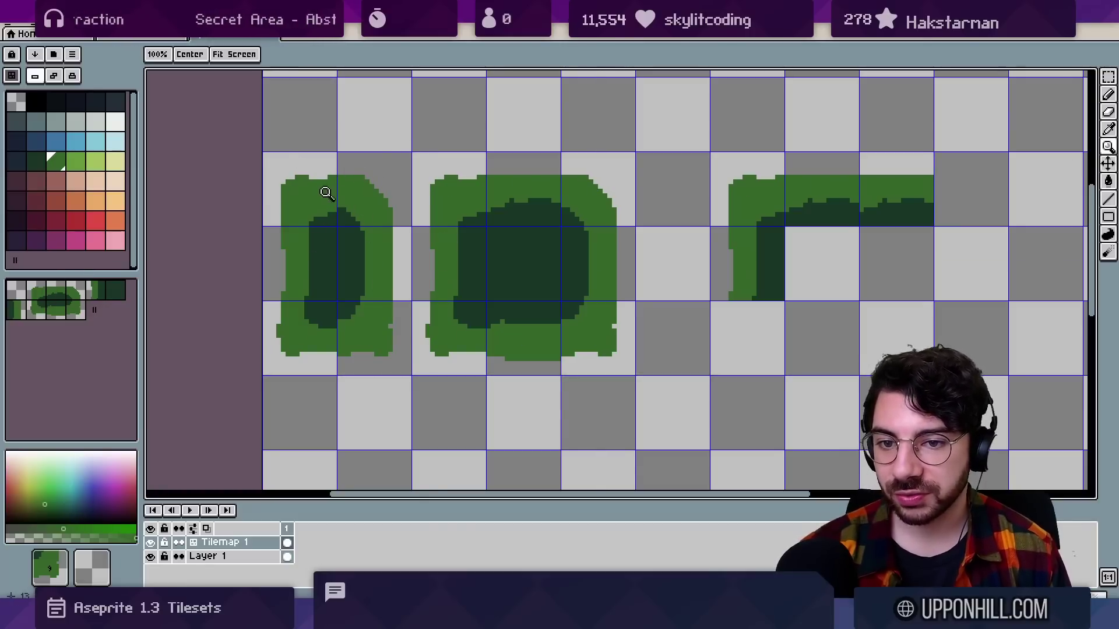
key(v)
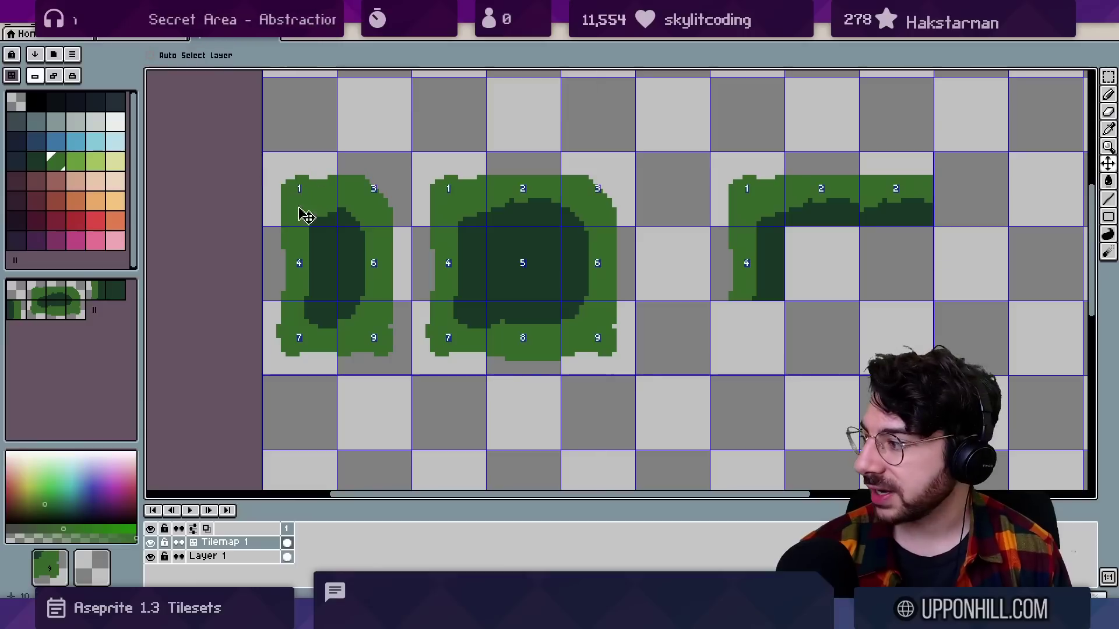
key(z)
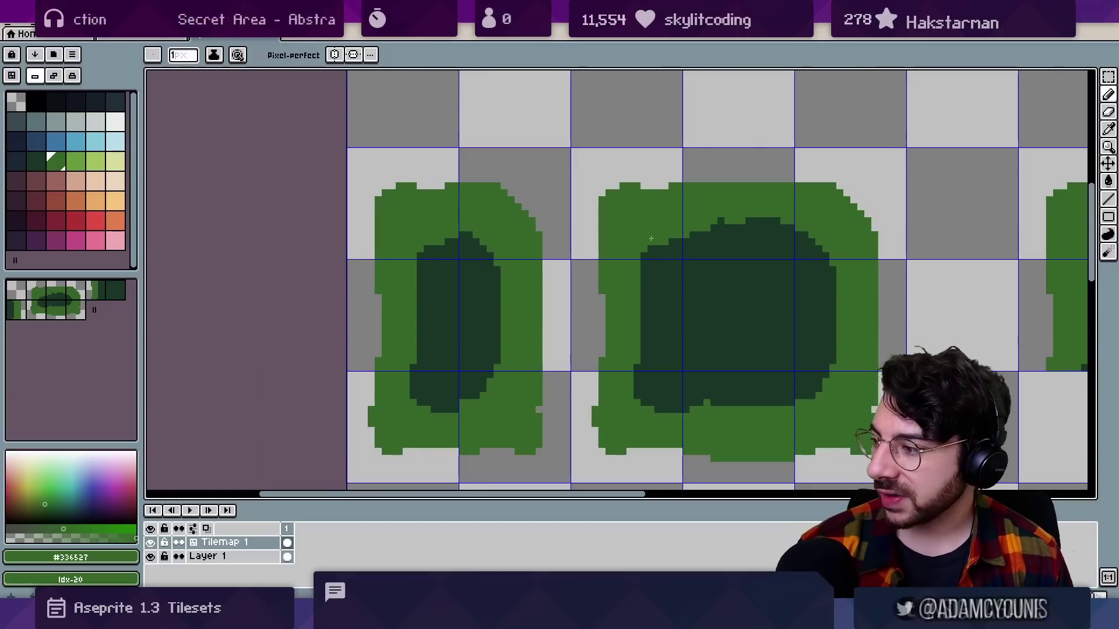
Reshape the upper corners and top edge of the blob's dark centre with green (#336527) and dark green (#193626) pixels.
drag(650, 249, 673, 249)
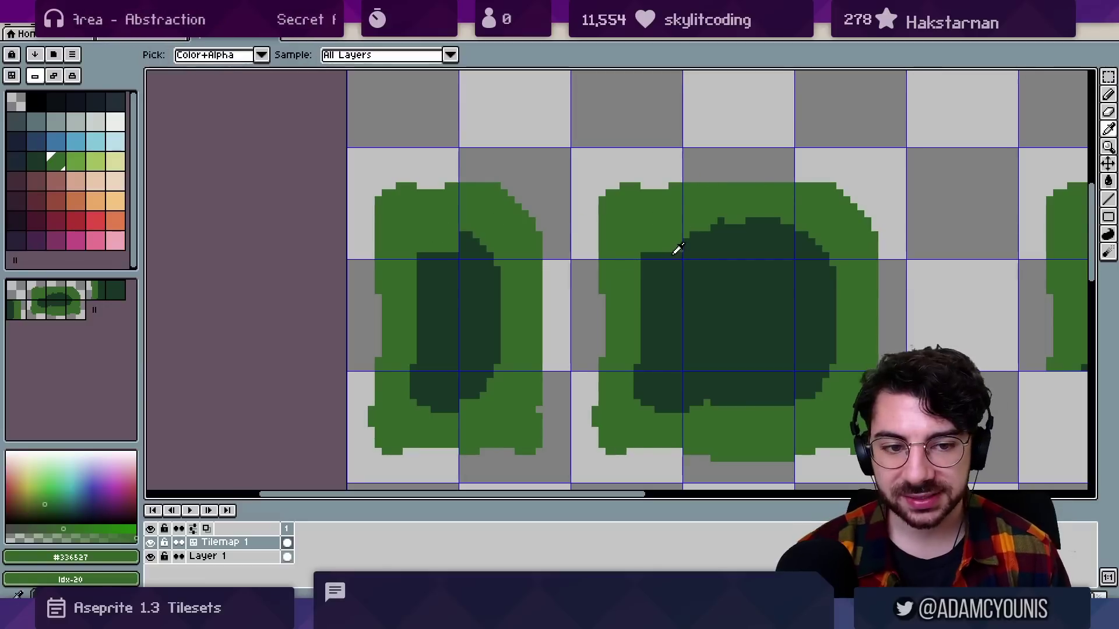
alt+click(799, 224)
drag(799, 225, 816, 243)
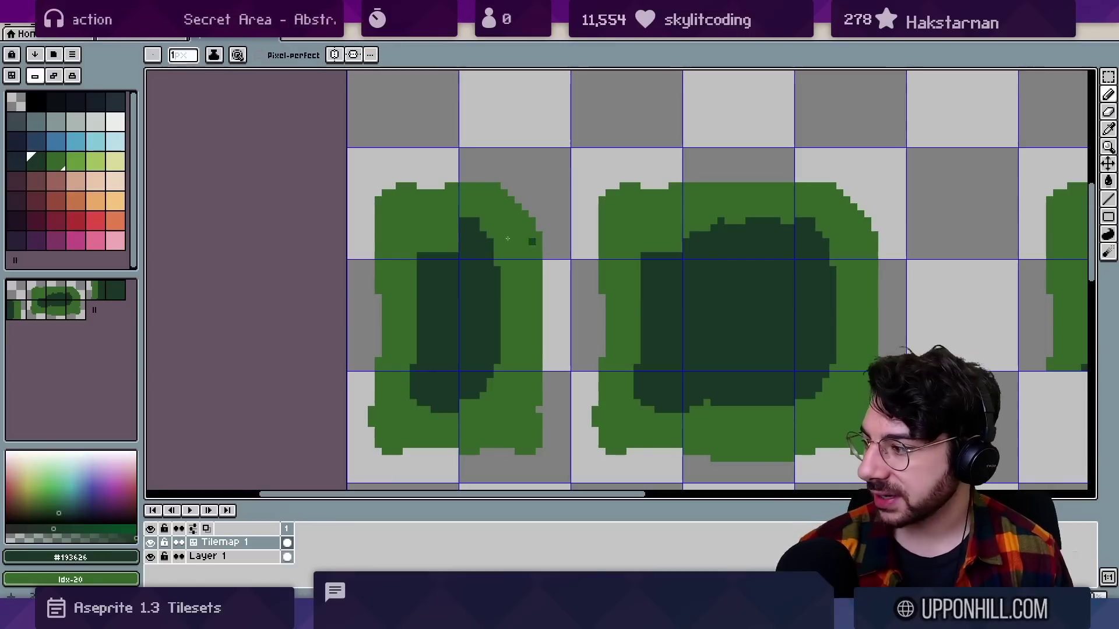
key(alt)
mouse_move(434, 249)
mouse_down()
mouse_move(468, 240)
mouse_move(439, 245)
mouse_move(456, 239)
mouse_move(447, 217)
mouse_move(476, 226)
mouse_up()
alt+click(447, 216)
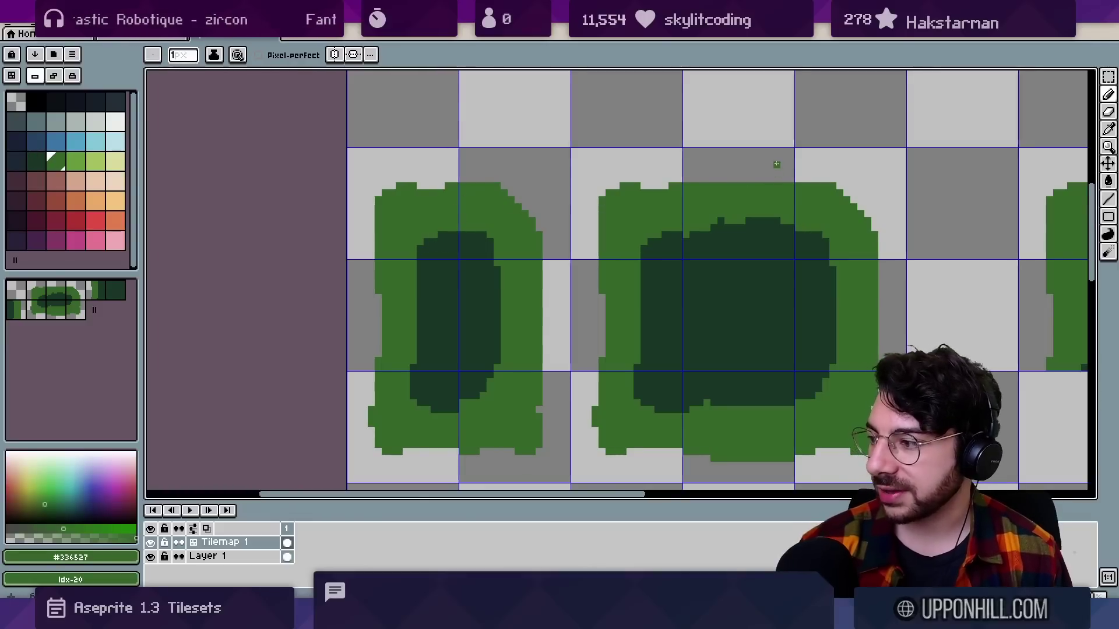
alt+click(688, 236)
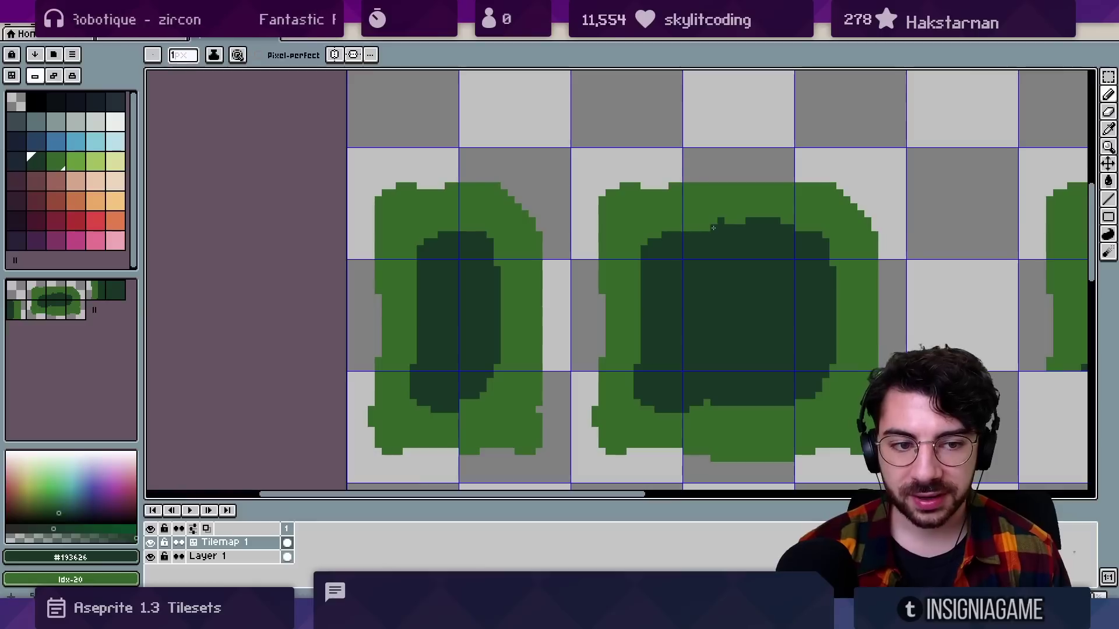
drag(688, 236, 617, 217)
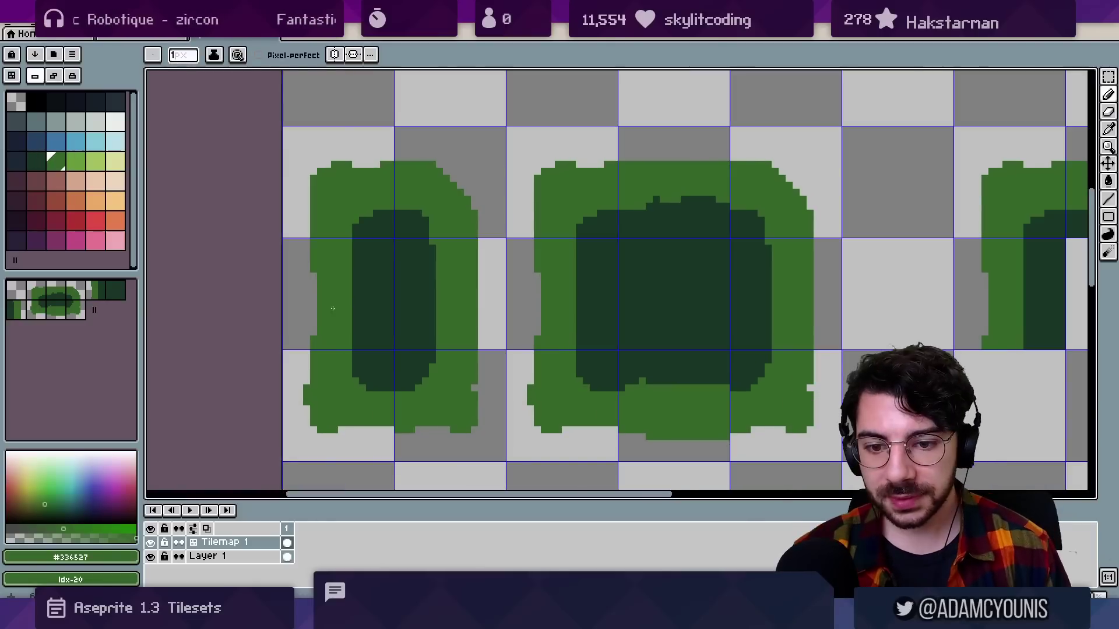
Fill the gaps in the blob's left and top outer edges with green and round its top-left corner with the Eraser.
alt+click(333, 305)
drag(314, 332, 313, 276)
mouse_move(363, 164)
mouse_down()
mouse_move(372, 172)
mouse_move(321, 171)
mouse_move(342, 165)
mouse_up()
key(e)
key(space)
drag(436, 194, 318, 187)
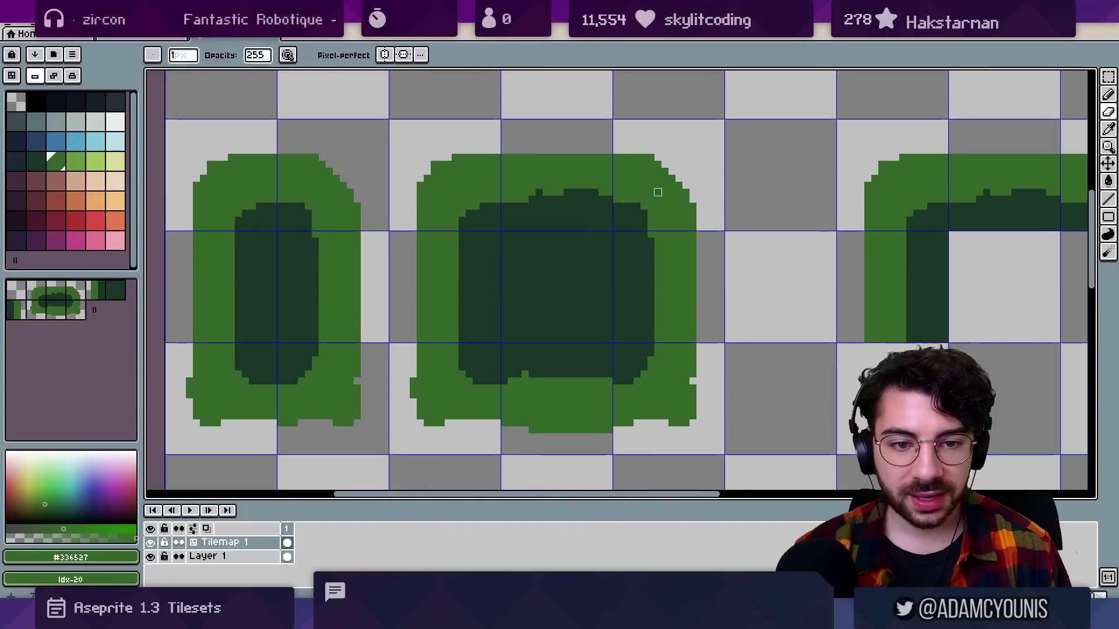
Sample the border green again and touch up the top edge of the blob's dark centre with the pencil.
key(space)
key(b)
alt+click(567, 165)
mouse_move(553, 199)
mouse_down()
mouse_move(532, 199)
mouse_move(553, 206)
mouse_move(595, 192)
mouse_move(535, 178)
mouse_up()
key(ctrl+space)
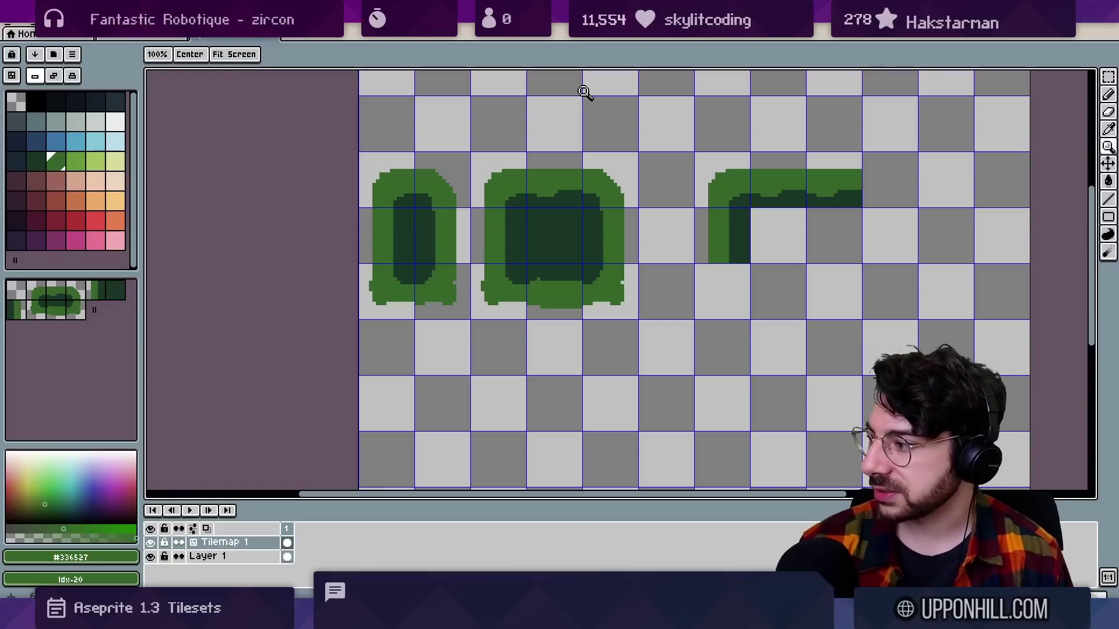
drag(464, 258, 487, 260)
alt+click(398, 328)
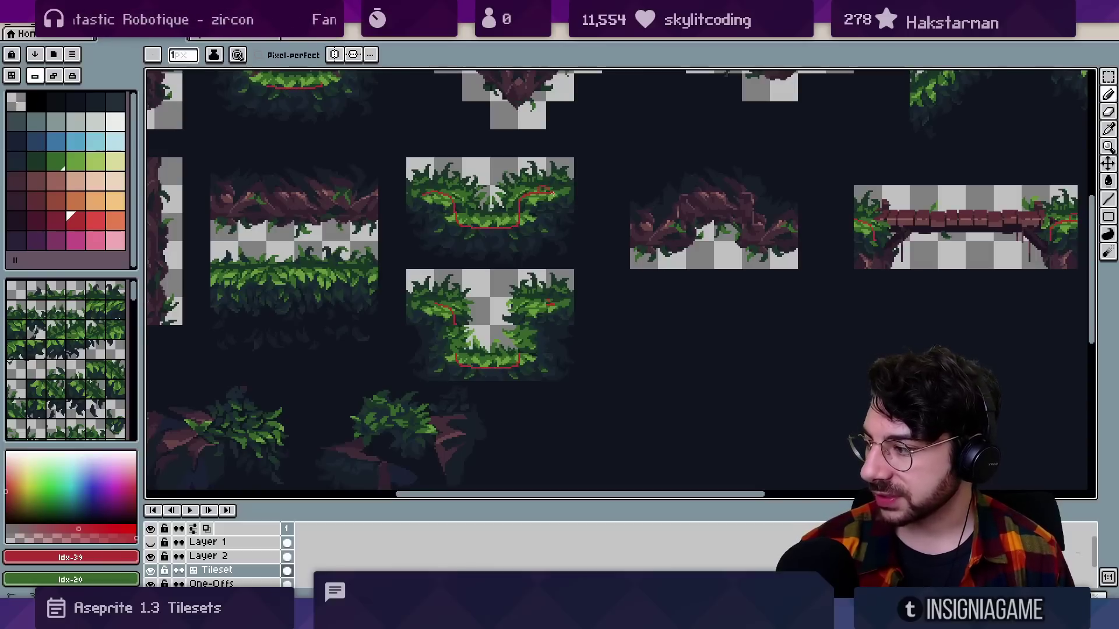
Undo the red strokes drawn across the foliage tiles of the cave tileset.
key(ctrl+z)
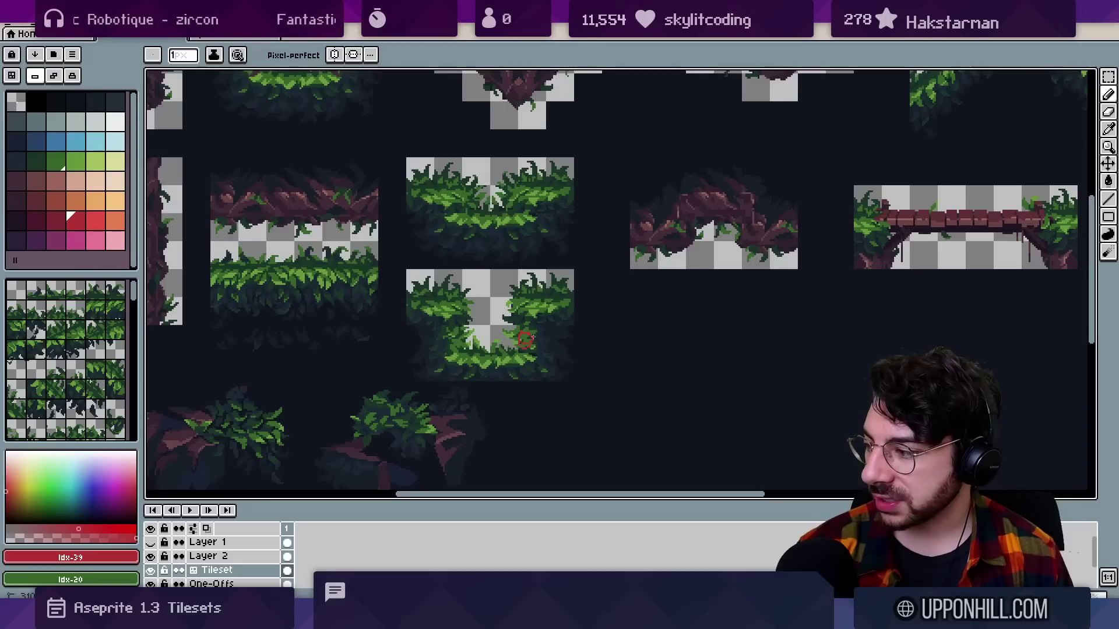
key(ctrl+z)
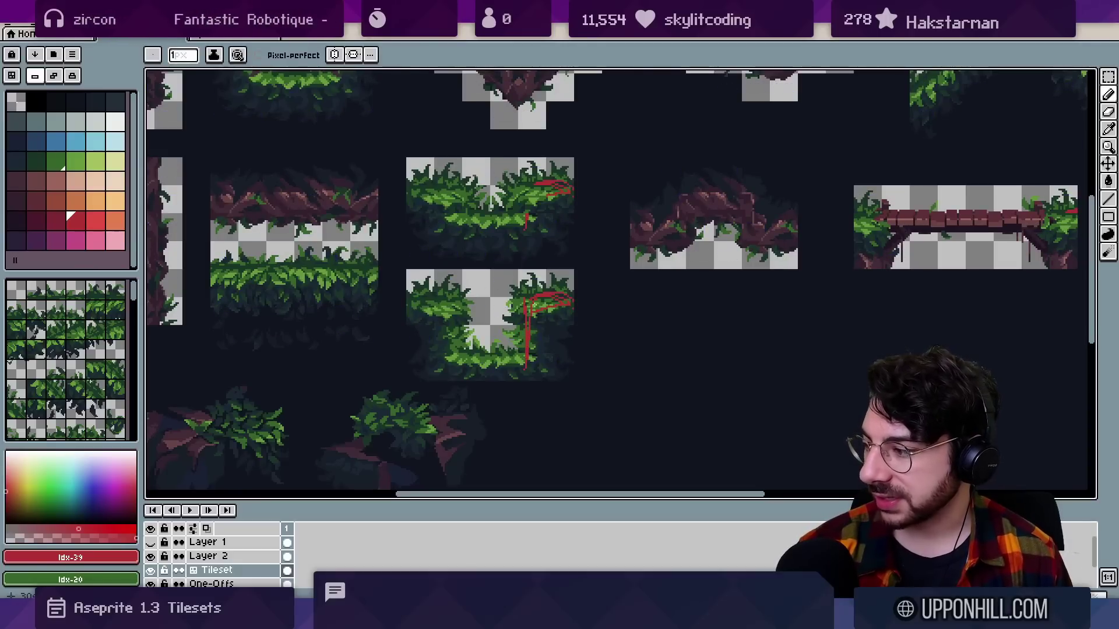
key(ctrl+z)
key(ctrl+z)
key(z)
scroll(530, 383, down, 1)
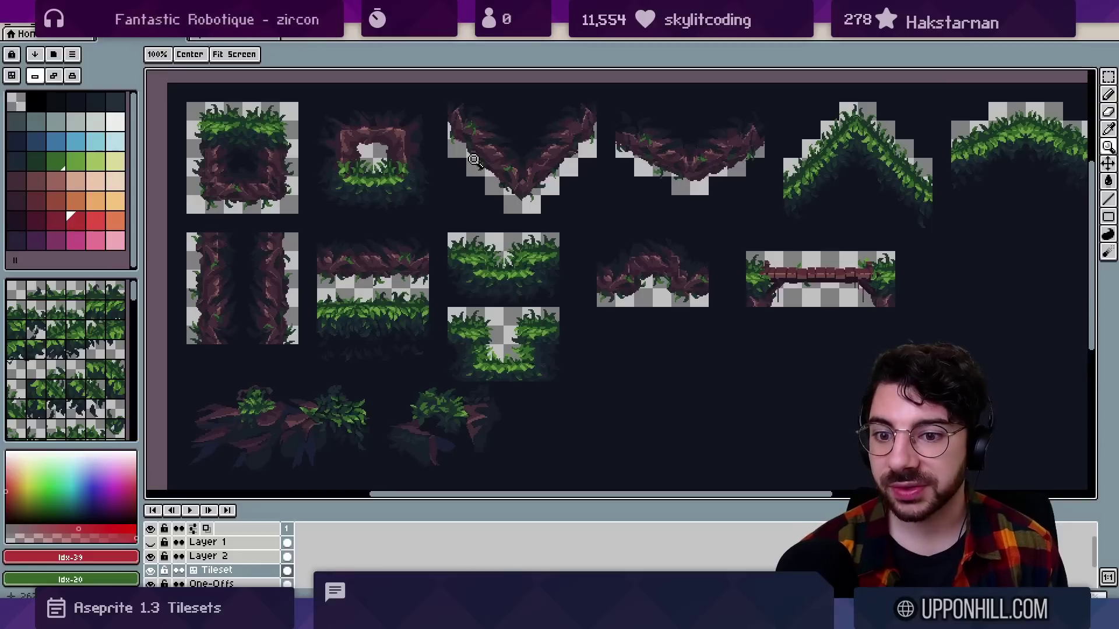
click(473, 160)
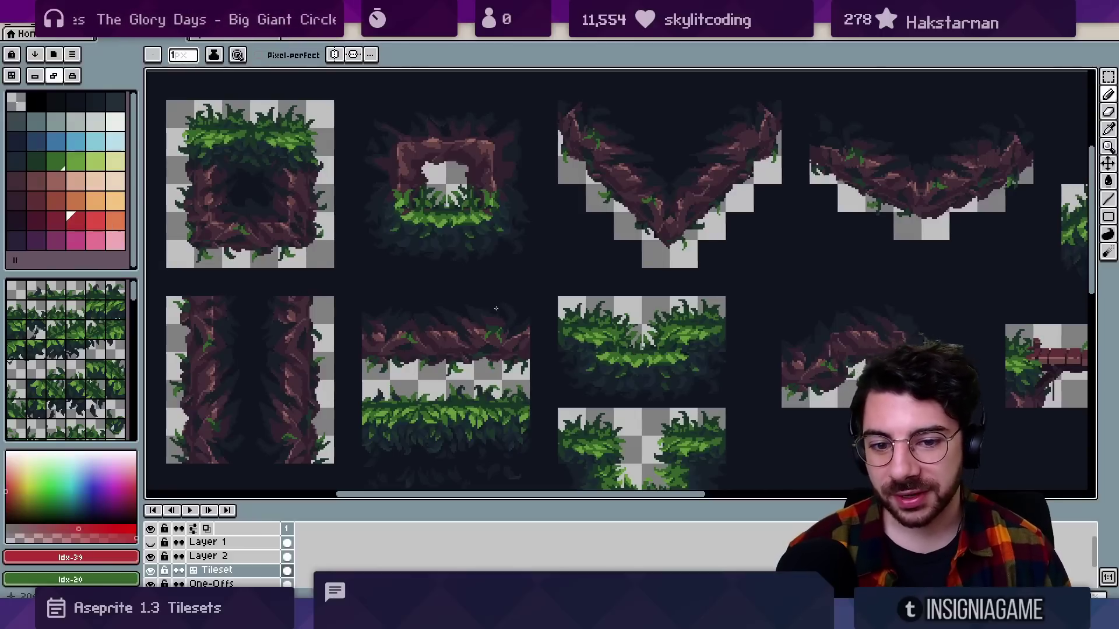
Switch to the cave map in Tiled, show the prototype layer and pick the solid tile from the Insignia Prototype Tileset.
key(alt+Tab)
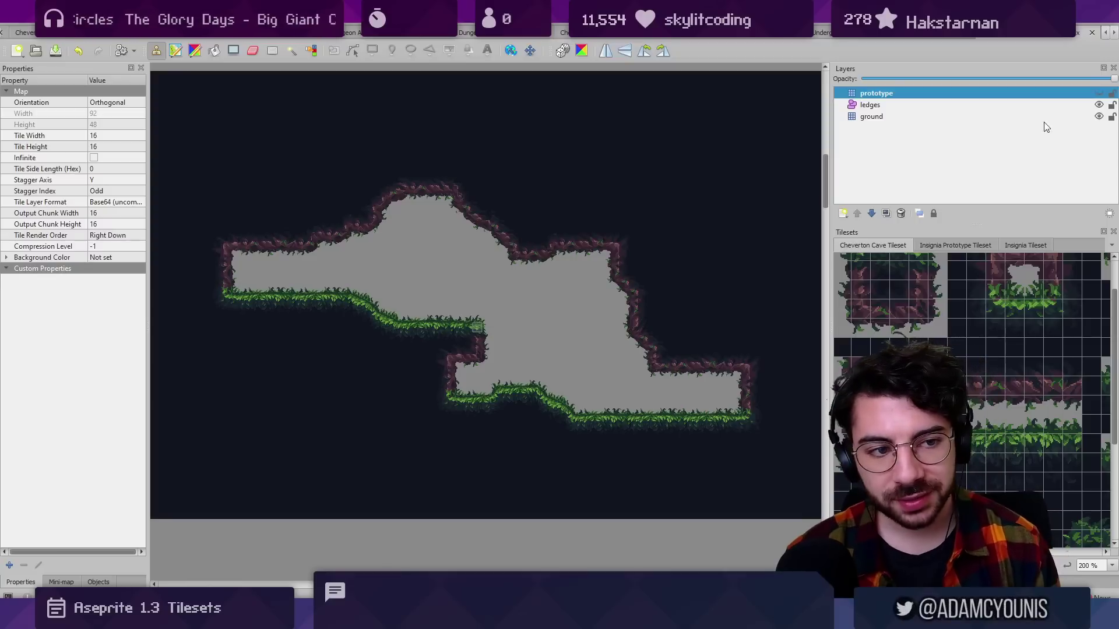
click(1098, 94)
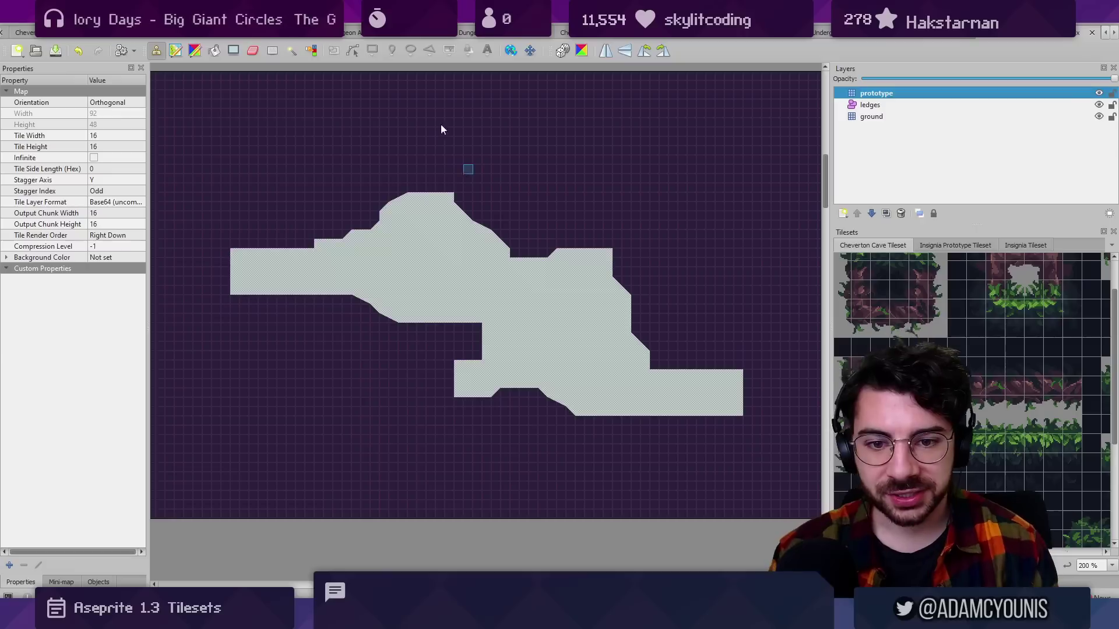
click(1011, 246)
click(981, 246)
click(874, 266)
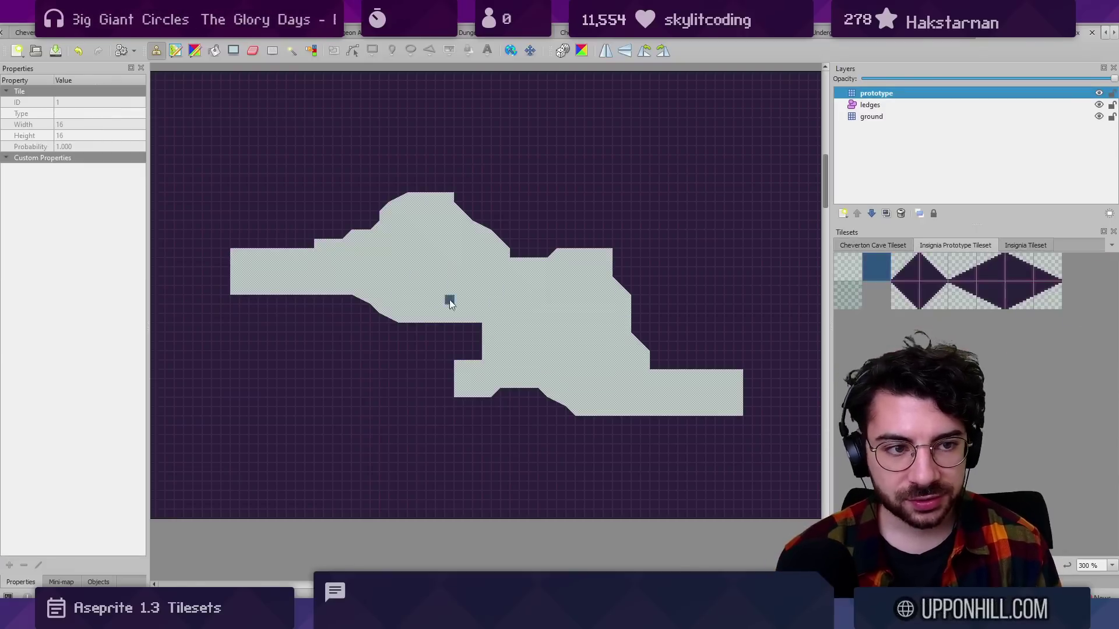
Paint a solid block into the cave opening, view the generated ground with the prototype layer hidden, and undo the block.
mouse_move(449, 299)
mouse_down()
mouse_move(434, 318)
mouse_move(440, 287)
mouse_move(455, 314)
mouse_move(447, 273)
mouse_move(457, 294)
mouse_move(432, 273)
mouse_move(461, 276)
mouse_up()
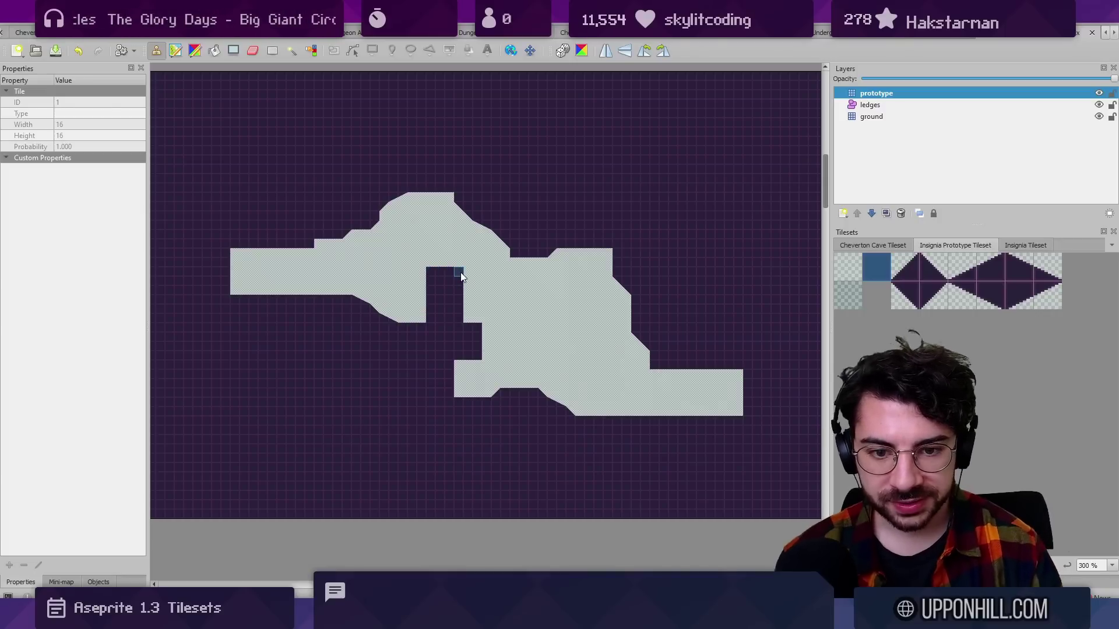
click(1098, 93)
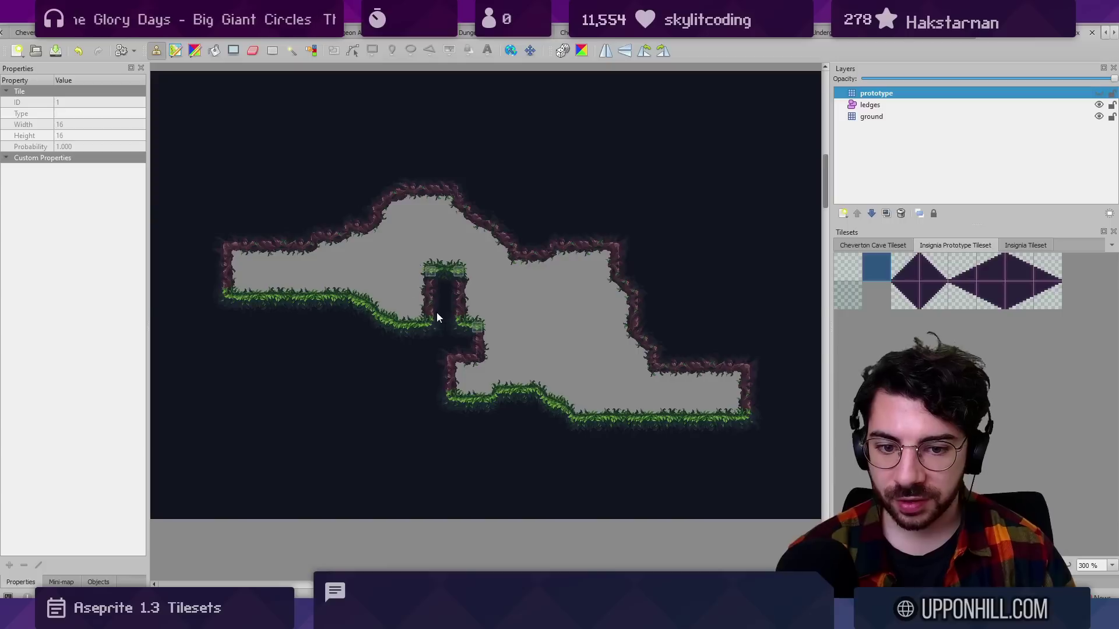
scroll(436, 312, up, 2)
key(ctrl+h)
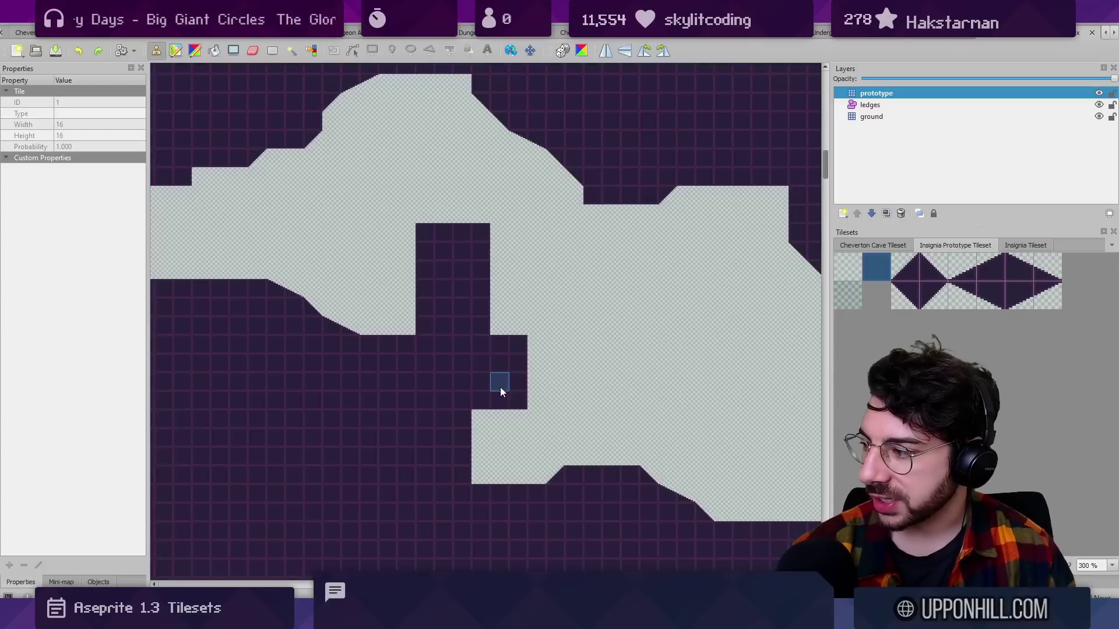
key(ctrl+z)
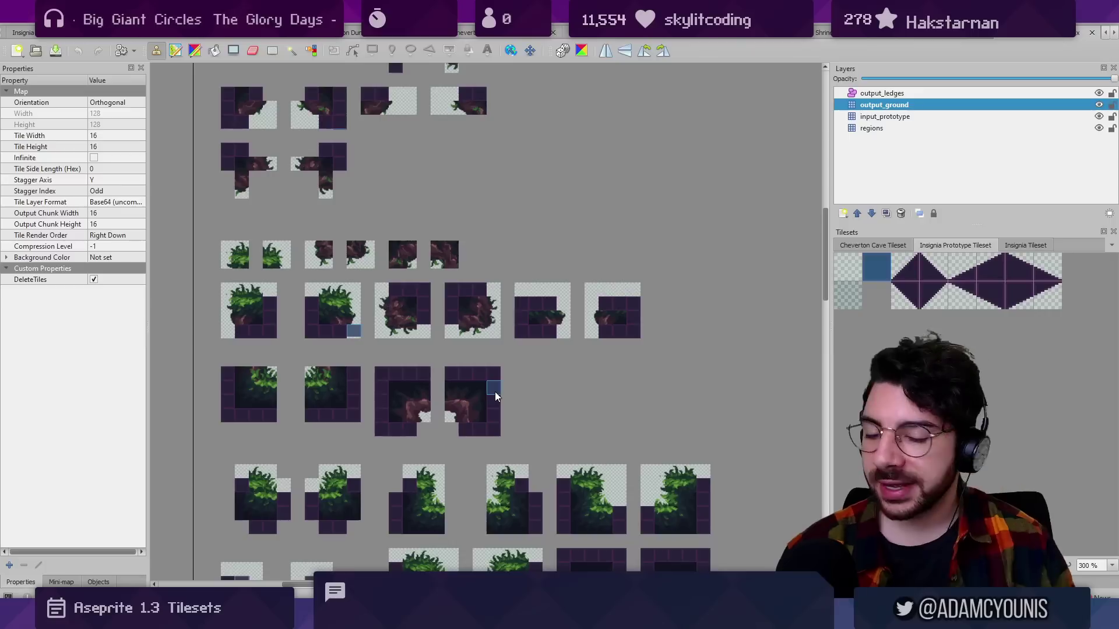
Examine the tile patterns in the automapping rules map and return to the cave map.
scroll(448, 390, down, 1)
scroll(379, 330, up, 3)
scroll(424, 375, down, 1)
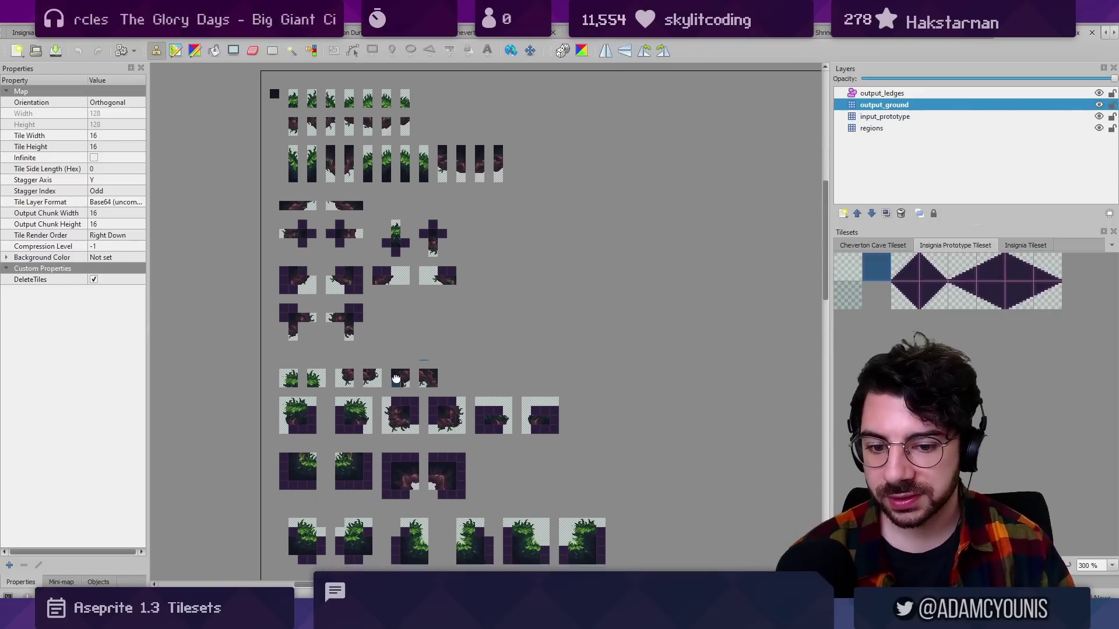
scroll(390, 326, down, 4)
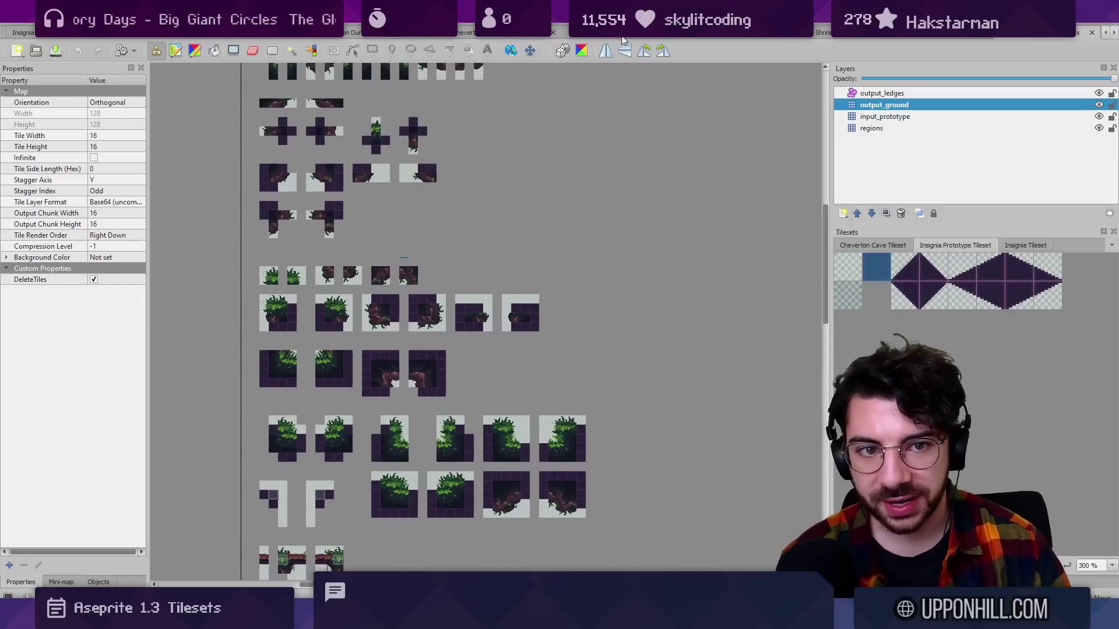
click(819, 35)
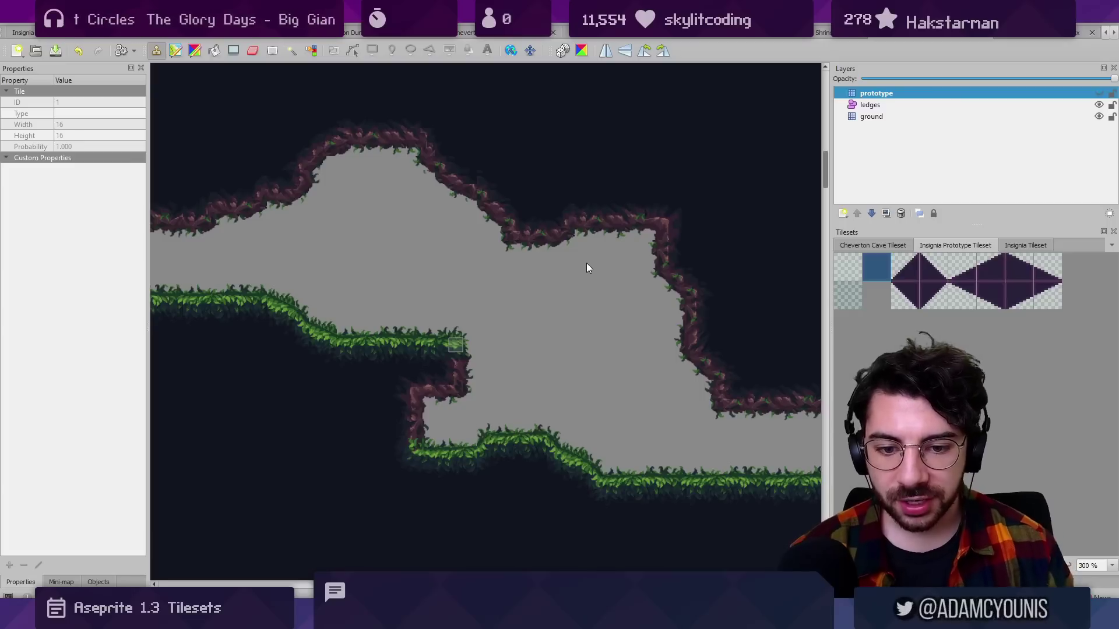
Hide the ledges layer and capture a screenshot of the map area around the overhanging ledge.
scroll(527, 327, up, 2)
scroll(454, 385, up, 1)
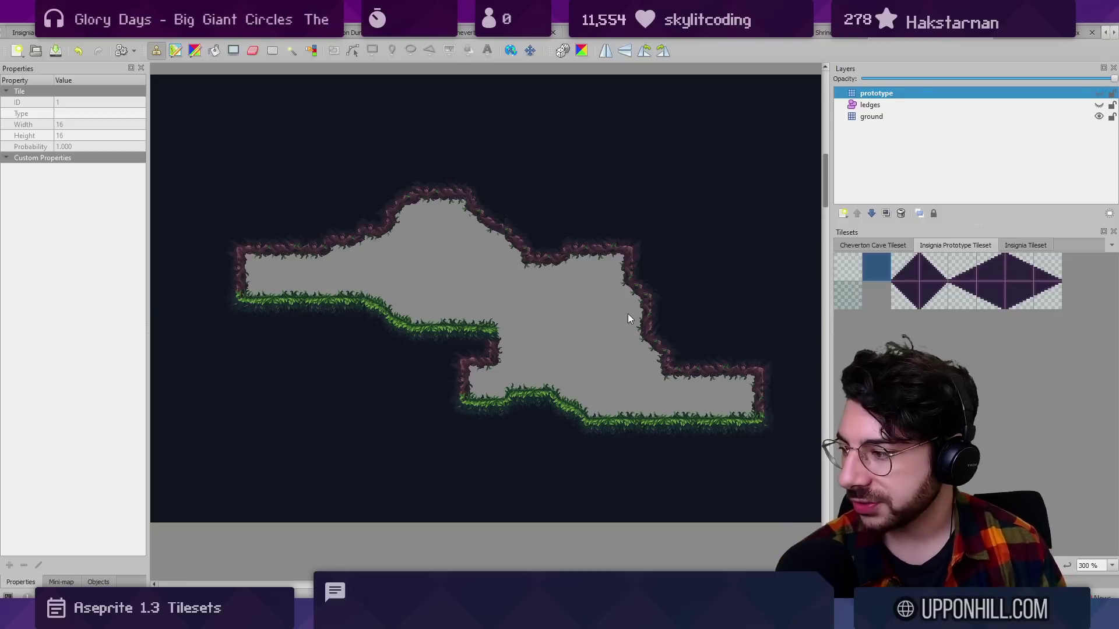
key(super+shift+s)
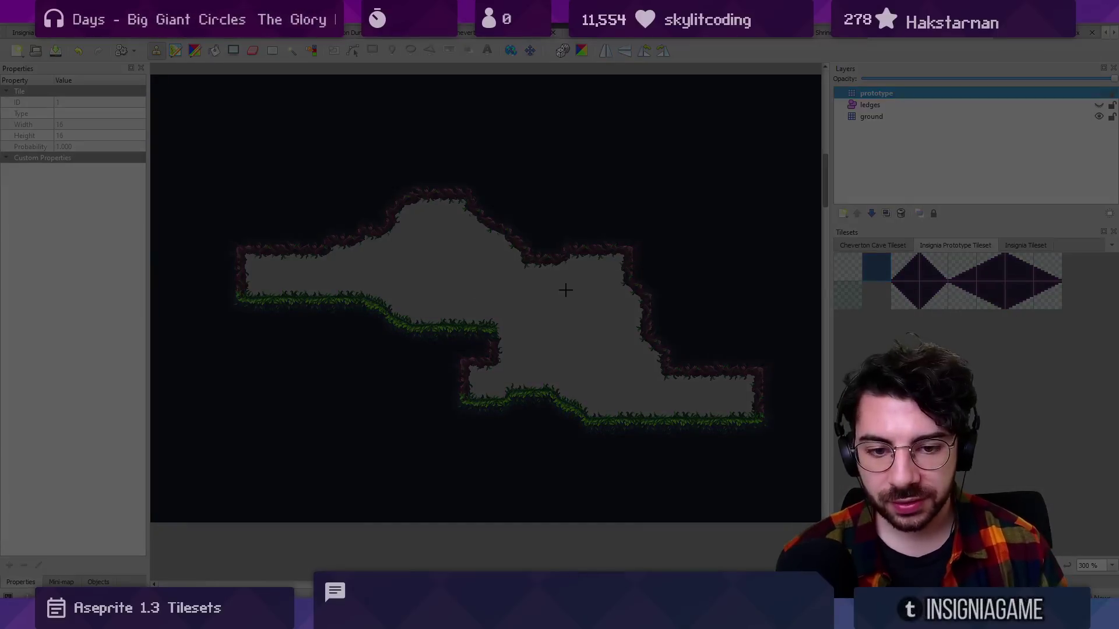
drag(560, 282, 392, 438)
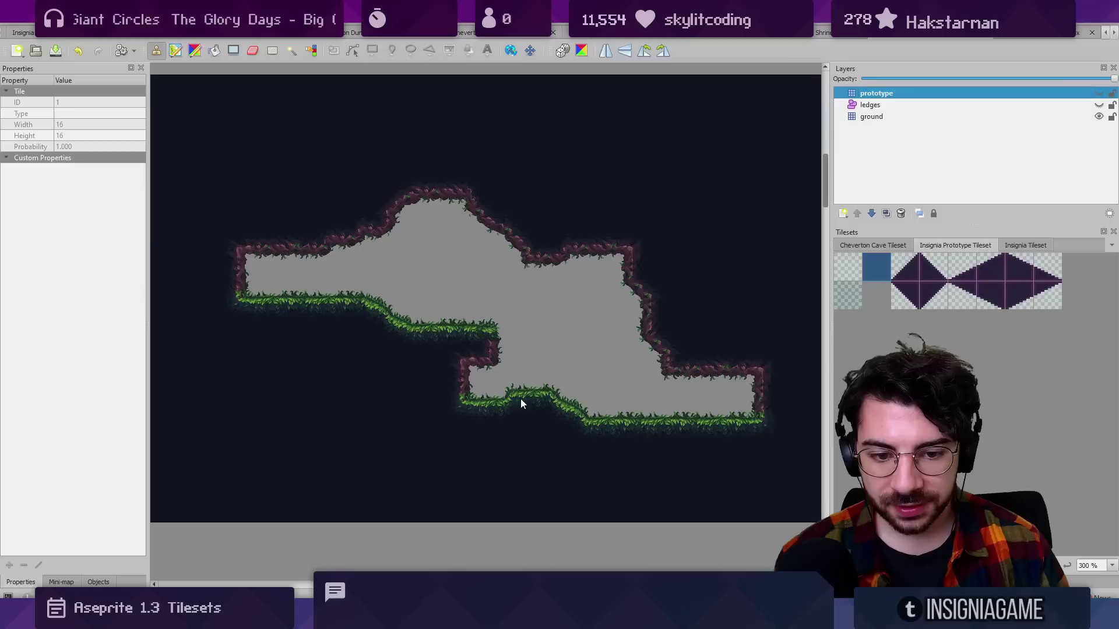
Switch to Aseprite and paste the captured ledge image into a new sprite.
key(alt+Tab)
click(13, 28)
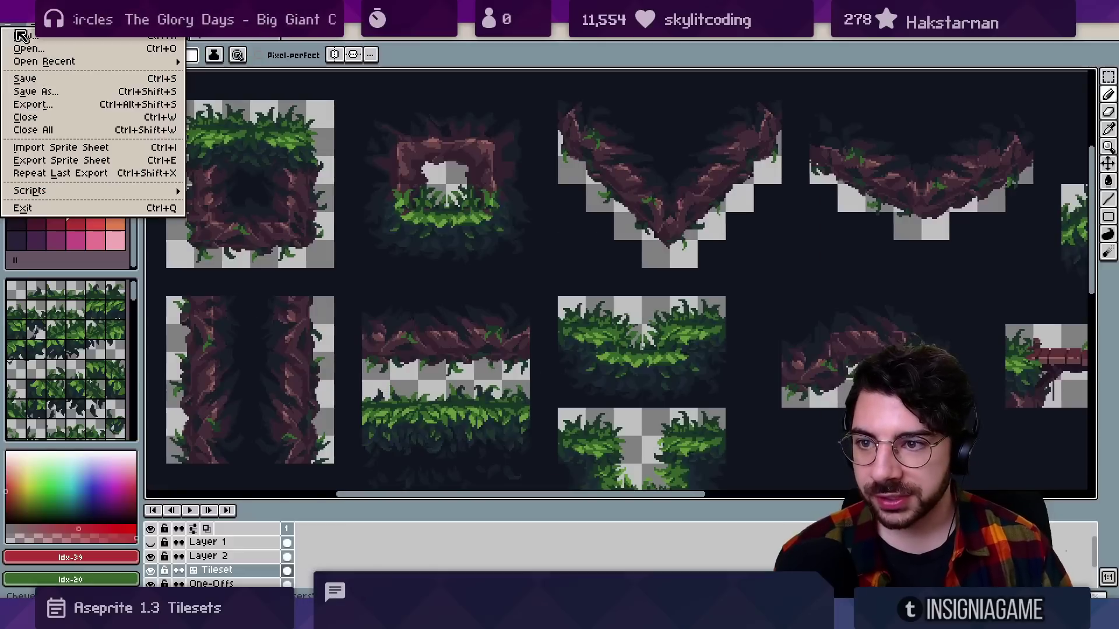
click(17, 45)
click(531, 433)
key(ctrl+v)
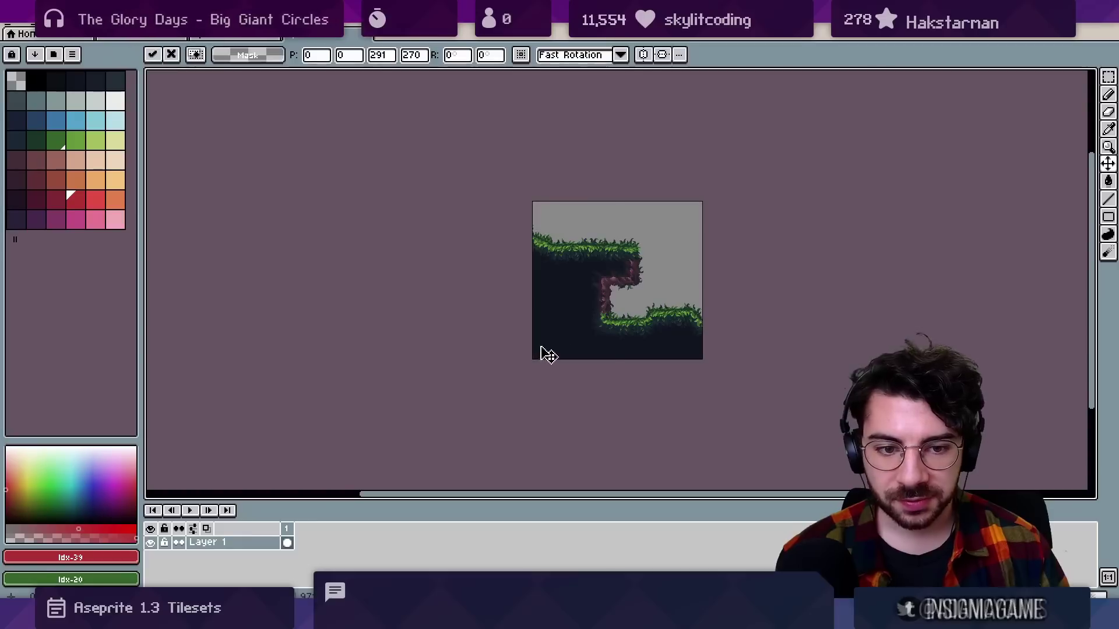
scroll(619, 295, up, 3)
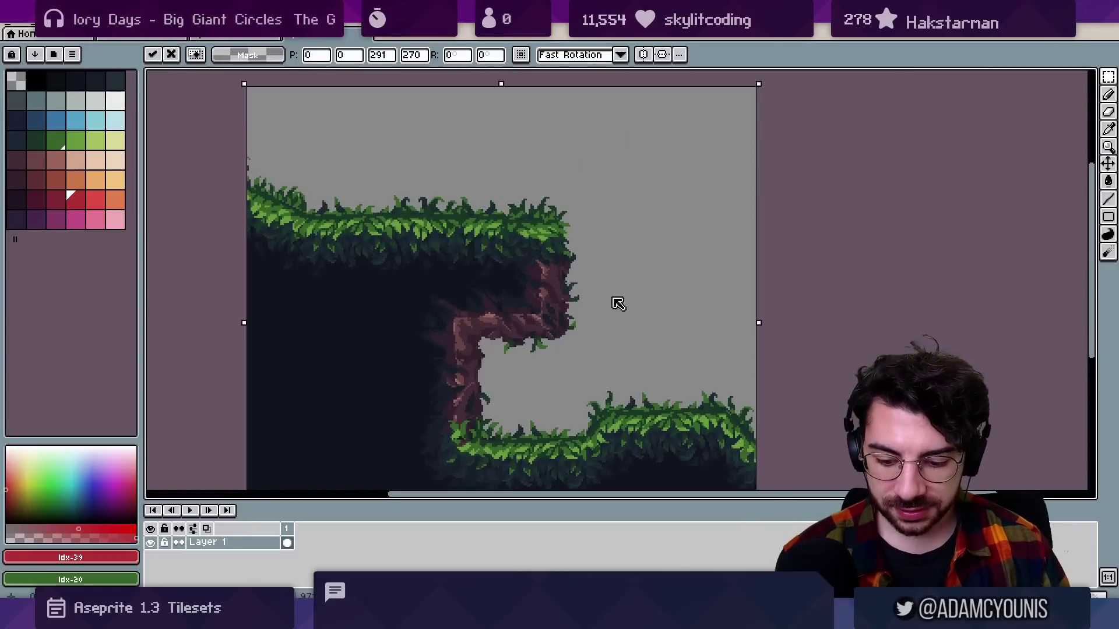
Select the grey and dark background areas with the Magic Wand and delete them around the ledge art.
key(w)
key(Return)
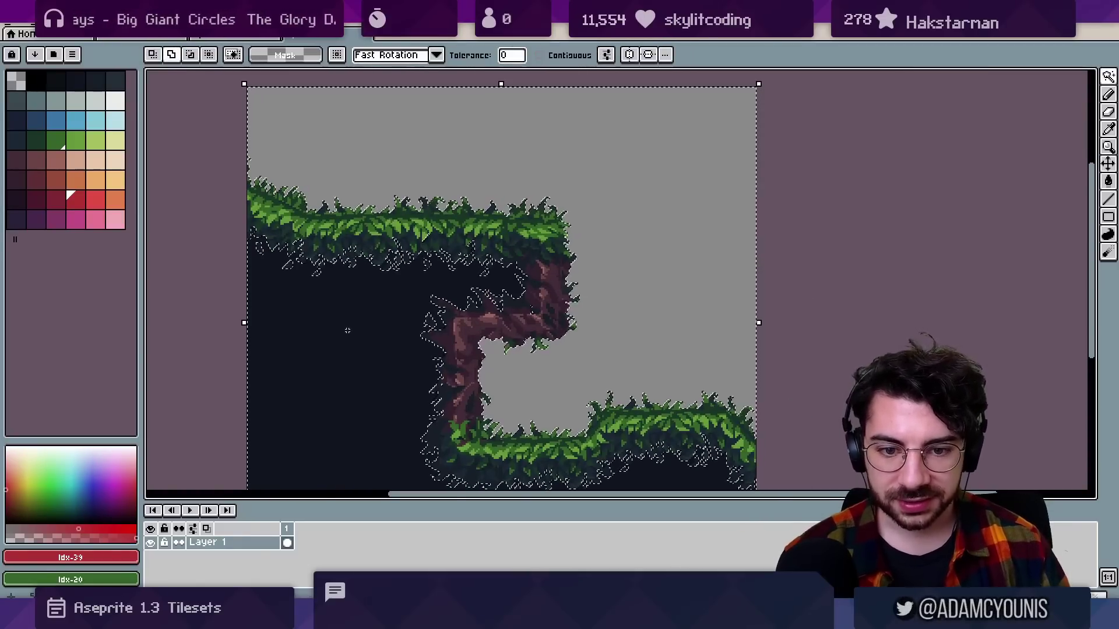
click(355, 324)
key(Delete)
scroll(519, 225, up, 1)
key(v)
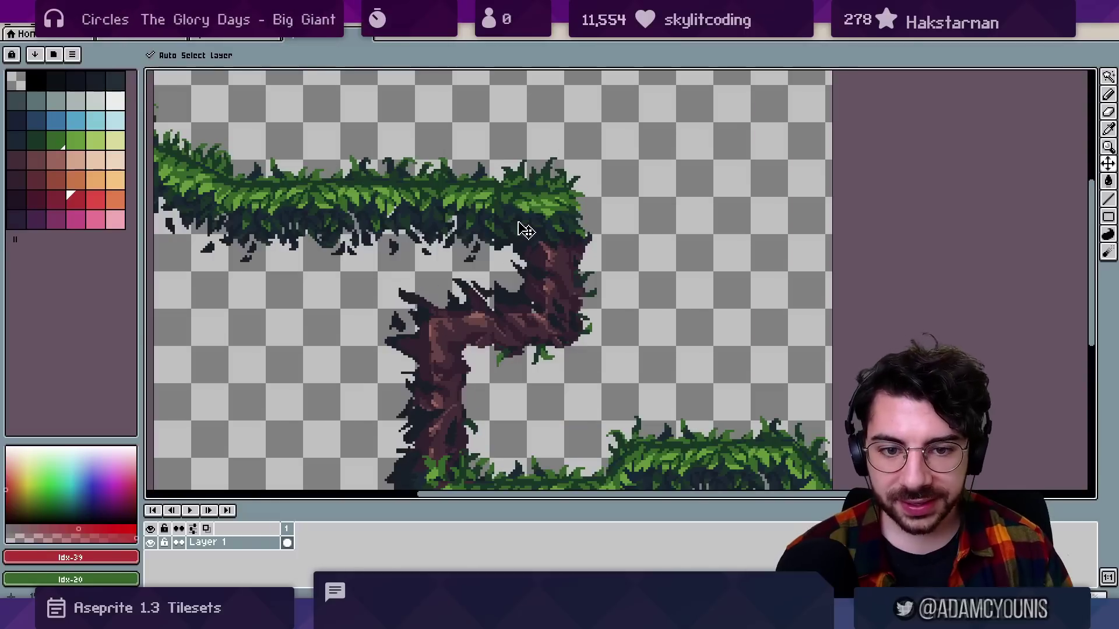
Copy the whole cleaned-up ledge image and return to the cave tileset file.
scroll(525, 275, down, 1)
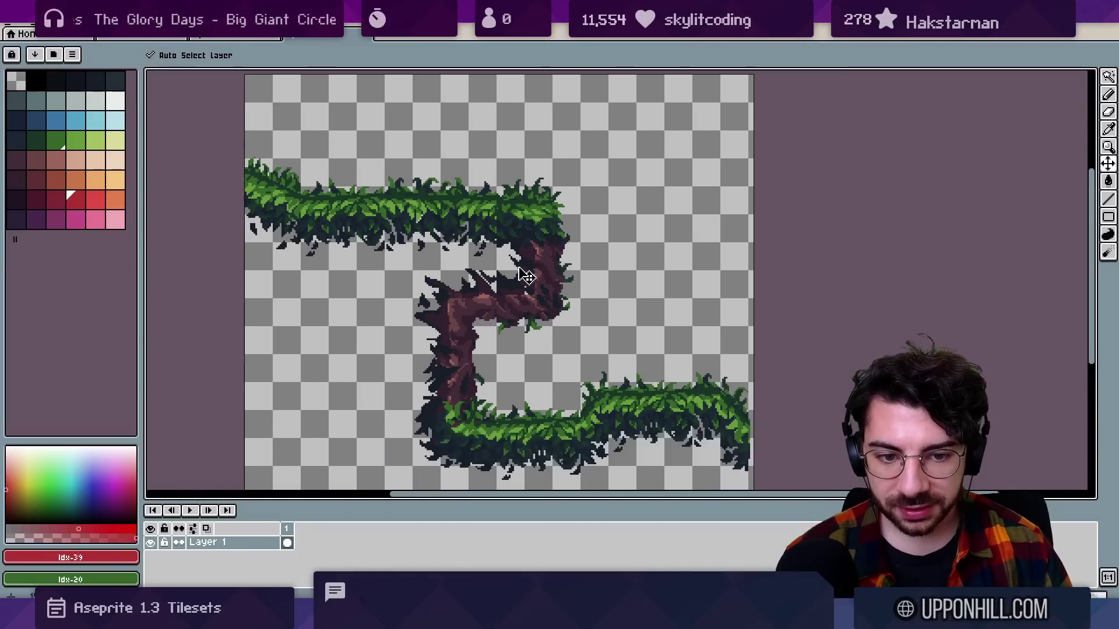
key(ctrl+a)
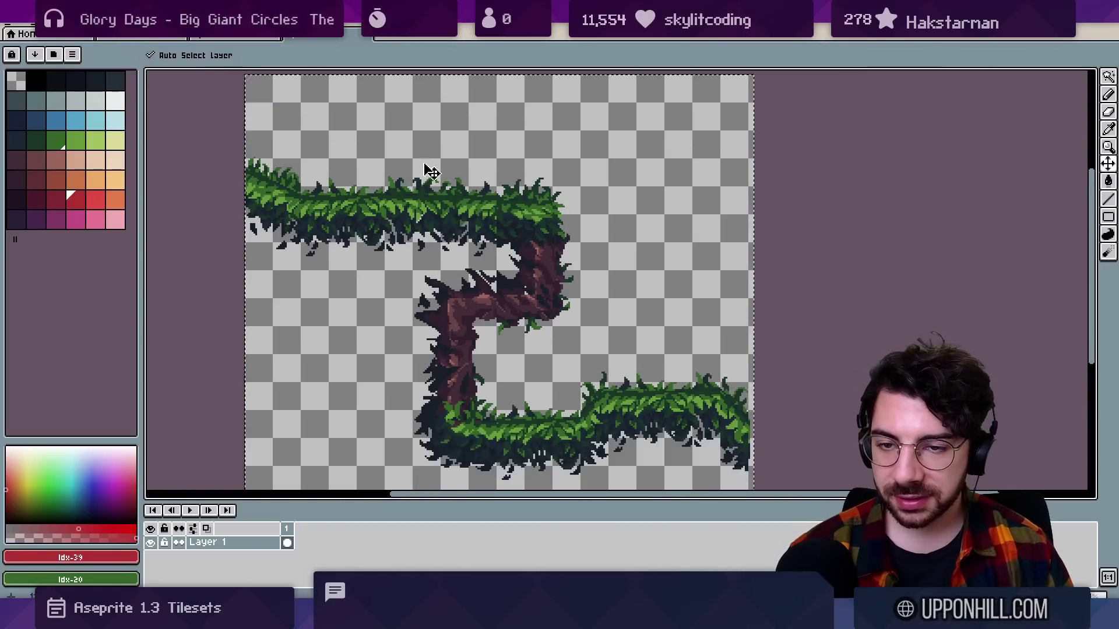
key(ctrl+d)
click(175, 38)
Paste the ledge art into the Tileset layer and move it into the empty area below the bridge.
scroll(324, 225, down, 2)
drag(445, 272, 319, 215)
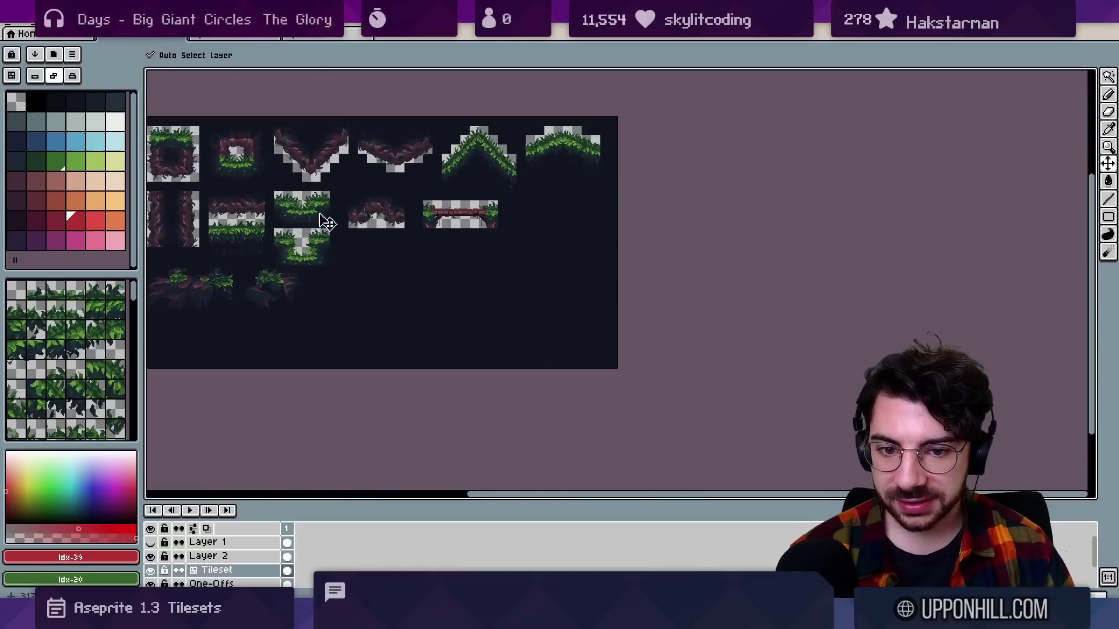
scroll(357, 272, up, 1)
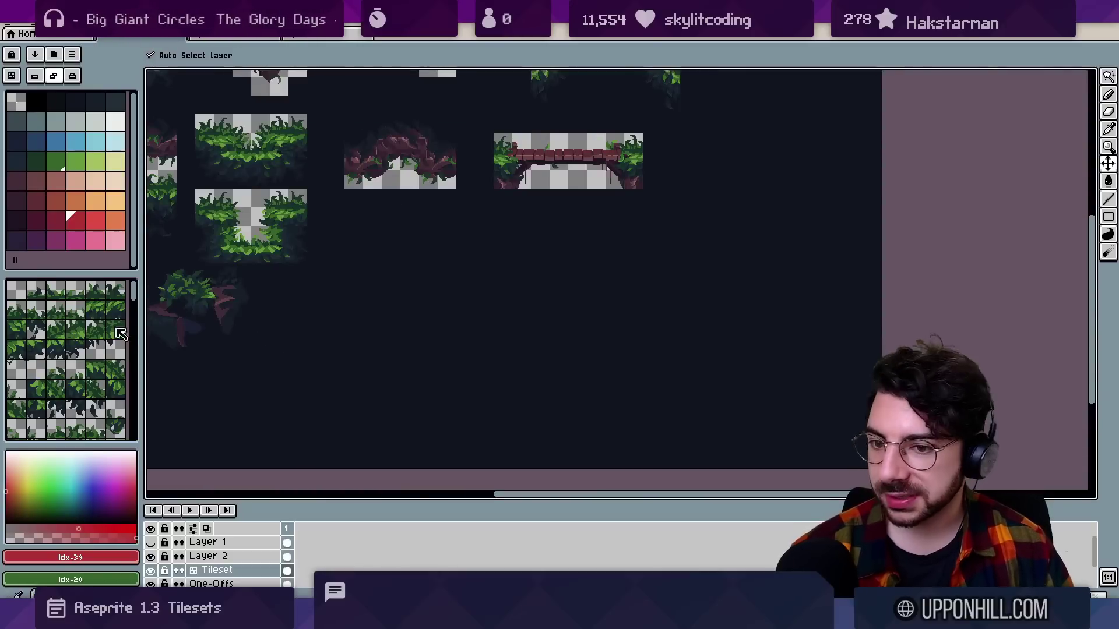
drag(261, 335, 292, 327)
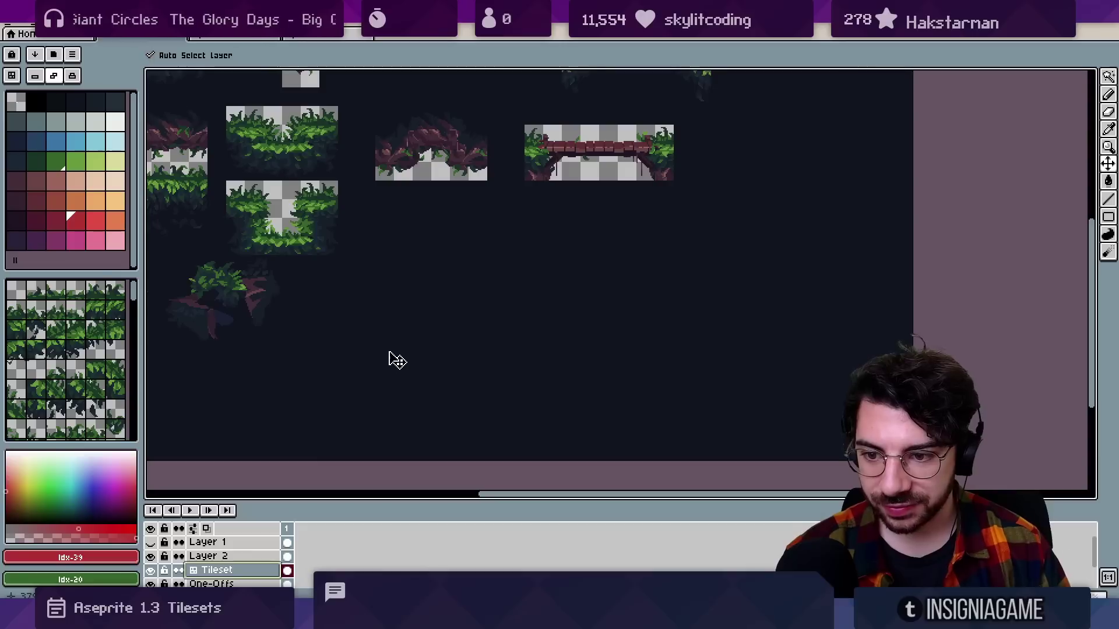
key(ctrl+v)
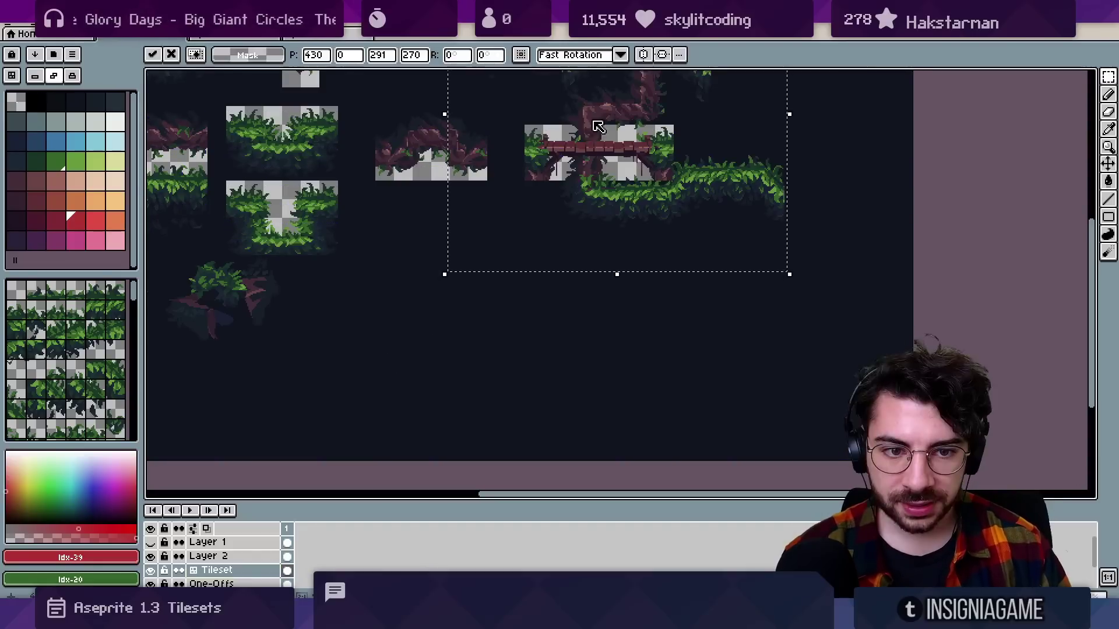
mouse_move(598, 127)
mouse_down()
mouse_move(542, 179)
mouse_move(541, 257)
mouse_up()
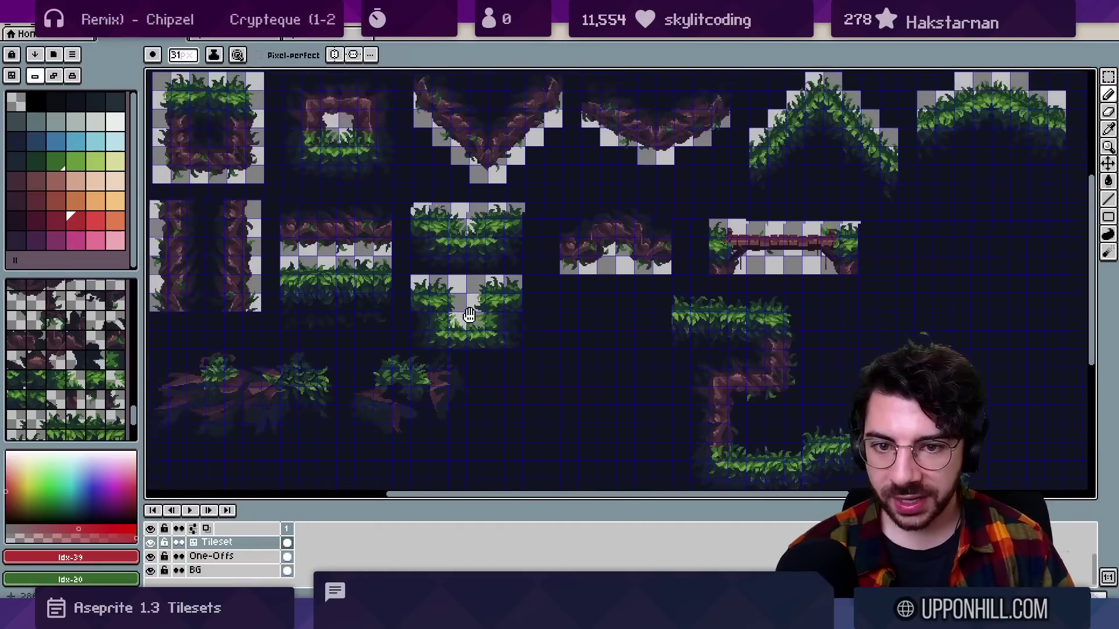
Paint over the vertical rock walls with a 31 px red brush to test shared tiles, and undo the strokes.
drag(469, 315, 531, 339)
mouse_move(268, 247)
mouse_down()
mouse_move(281, 296)
mouse_move(310, 265)
mouse_move(315, 232)
mouse_up()
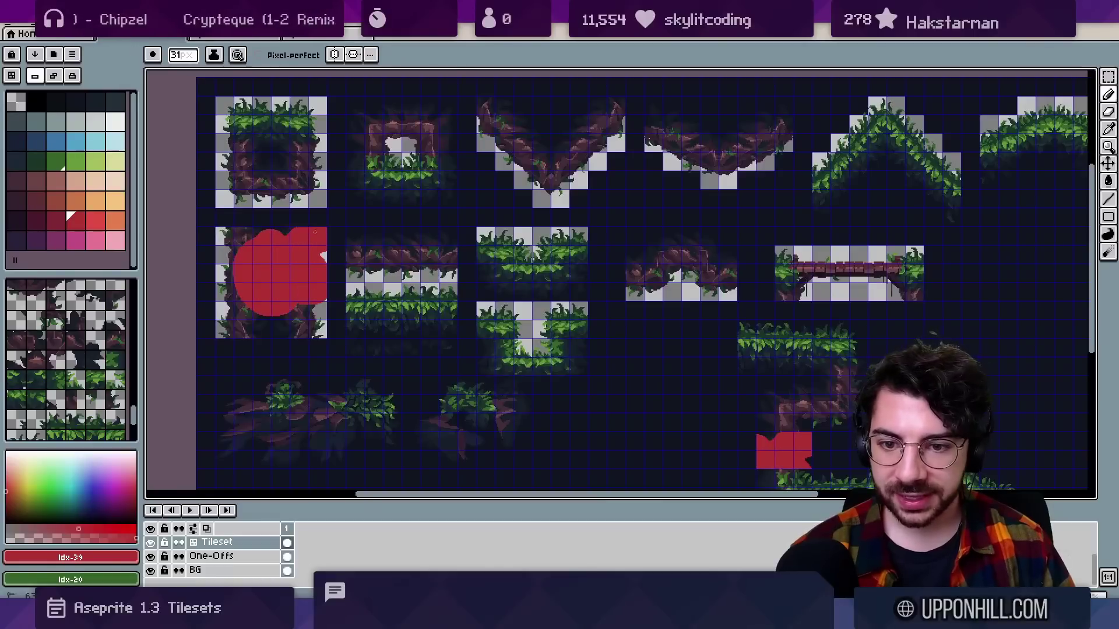
drag(363, 284, 292, 180)
key(ctrl+z)
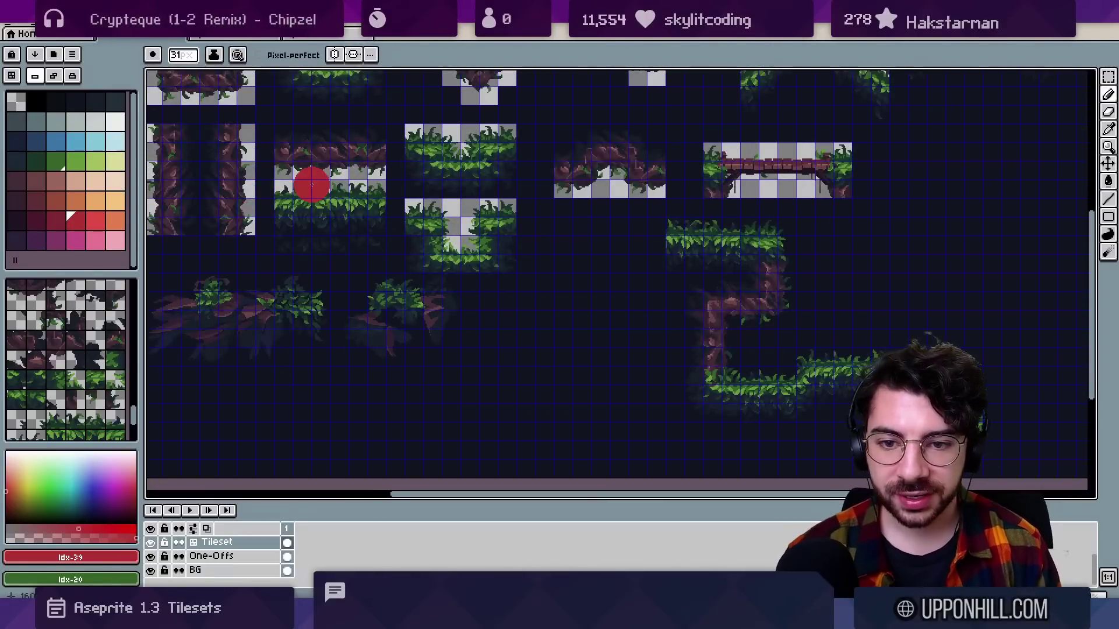
Switch to tile editing mode and erase the pasted ledge's tiles from the Tileset layer.
key(z)
drag(728, 350, 770, 347)
scroll(711, 350, right, 4)
scroll(637, 317, down, 1)
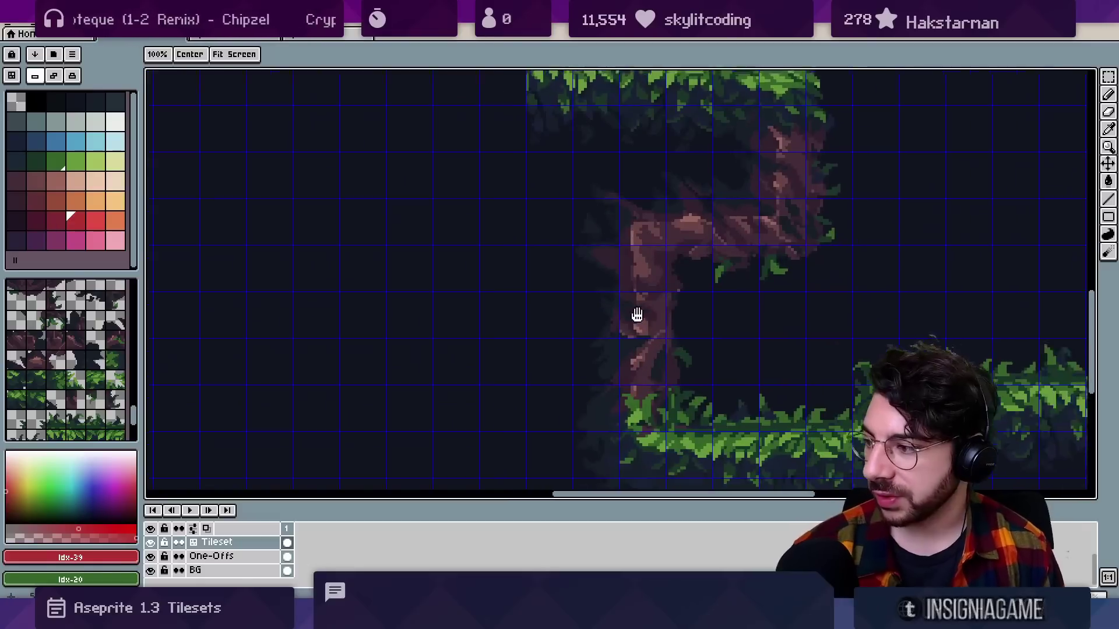
drag(553, 277, 517, 278)
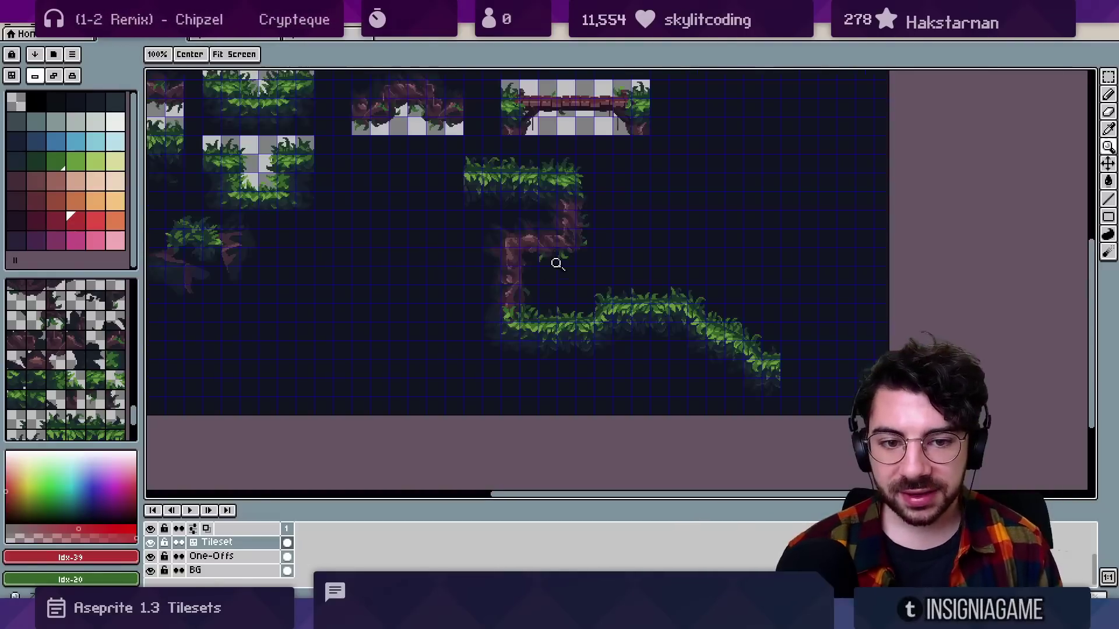
key(e)
key(space+Tab)
mouse_move(469, 165)
mouse_down()
mouse_move(588, 181)
mouse_move(561, 200)
mouse_move(586, 206)
mouse_up()
drag(587, 206, 525, 256)
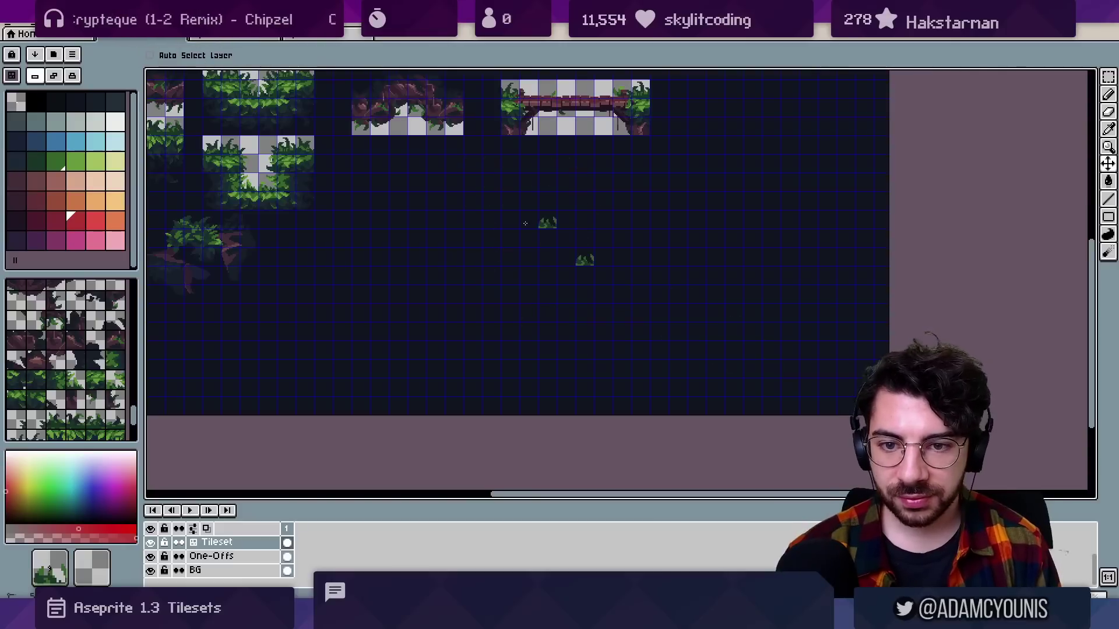
Export the visible layers as Cheverton Cave Tileset.png at 100% and switch to the Tiled map to view the cave ground.
key(ctrl+alt+shift+s)
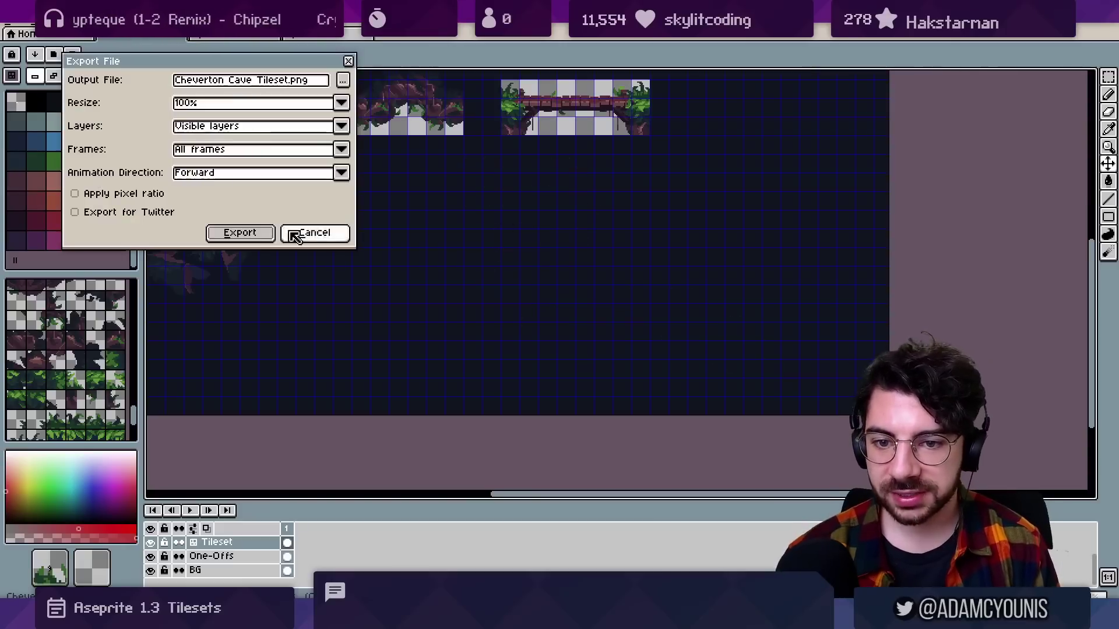
click(255, 232)
key(alt+Tab)
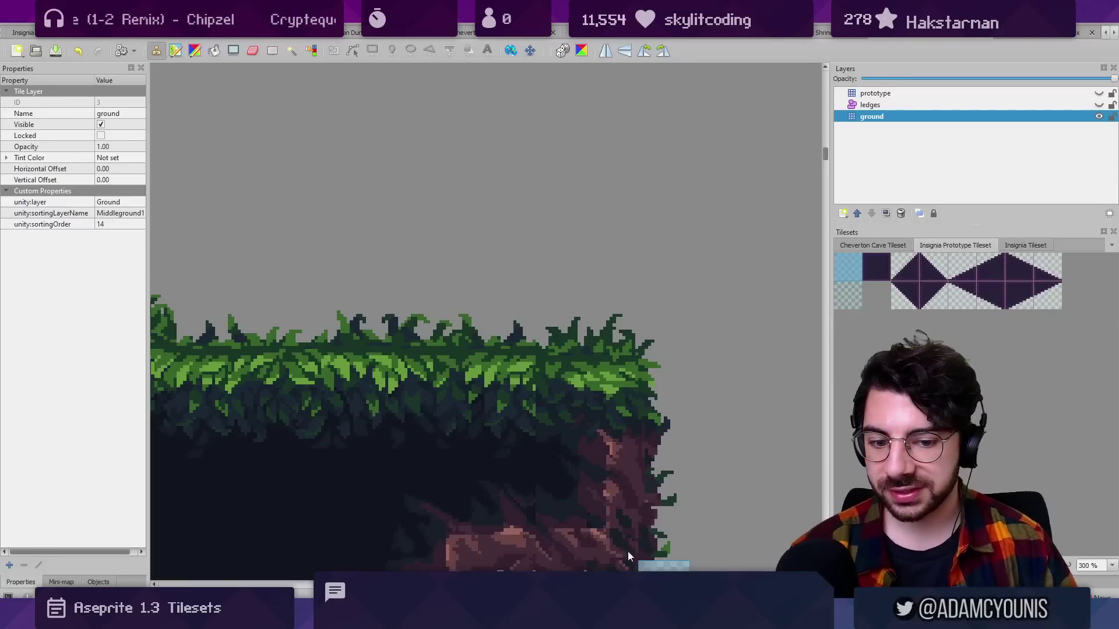
scroll(455, 284, down, 5)
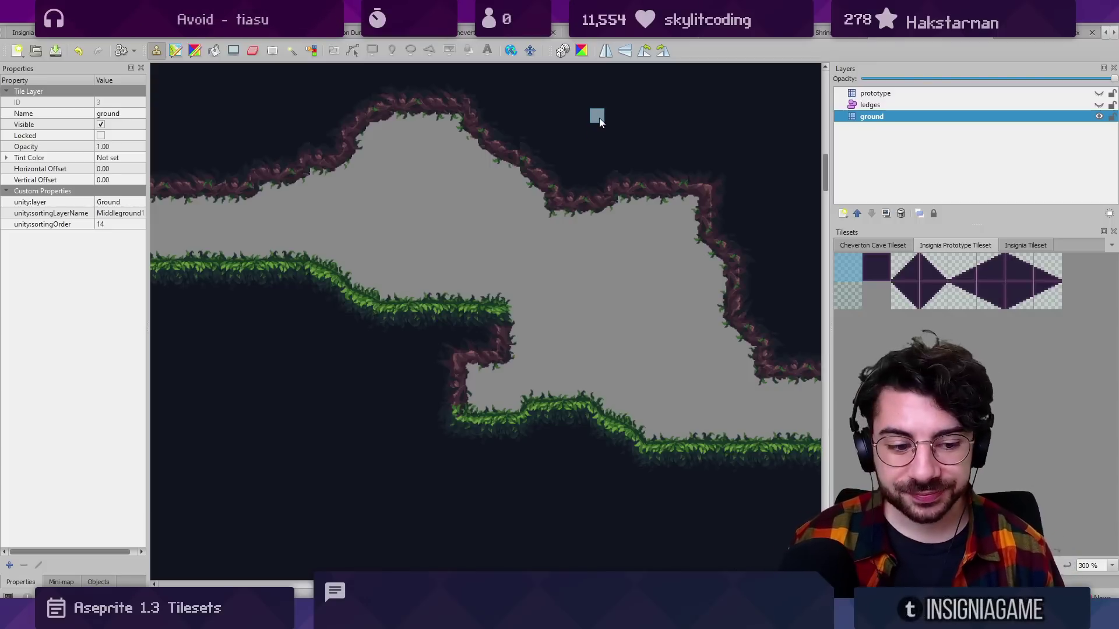
Return to Aseprite, show the Preview window and move it outside the shrunken main window.
key(alt+Tab)
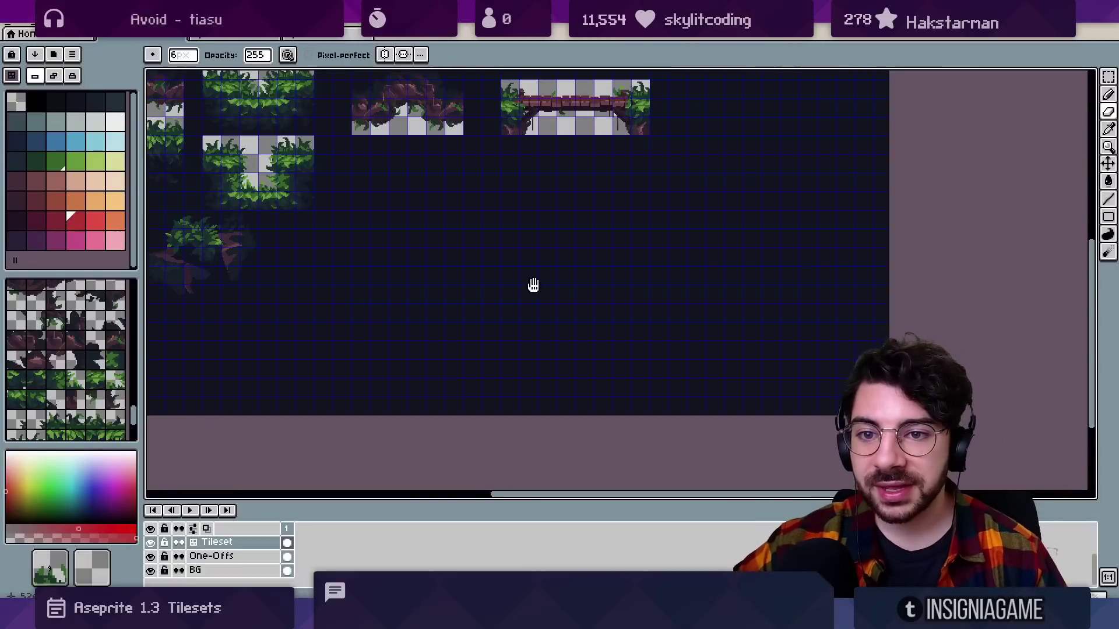
scroll(629, 392, down, 3)
scroll(479, 316, up, 2)
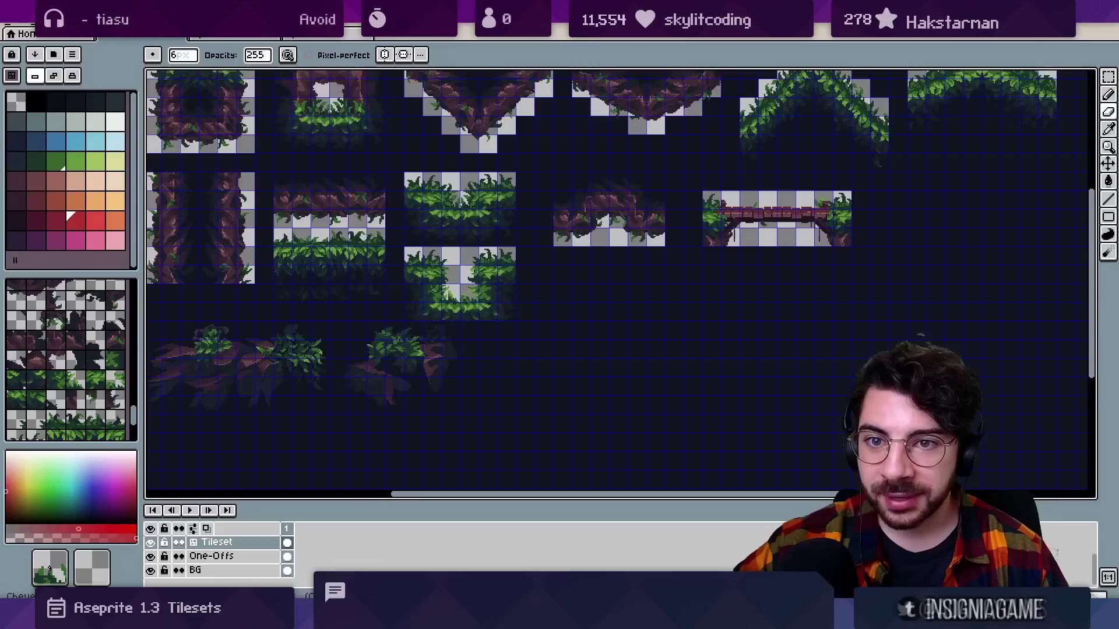
click(224, 23)
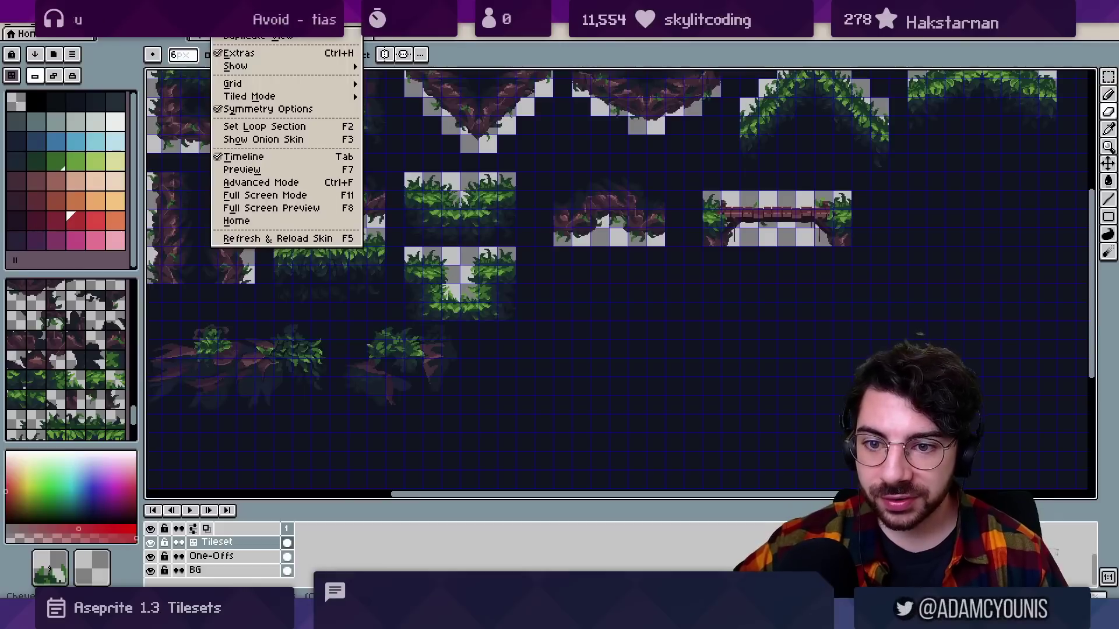
click(242, 170)
drag(939, 138, 245, 102)
drag(292, 6, 498, 24)
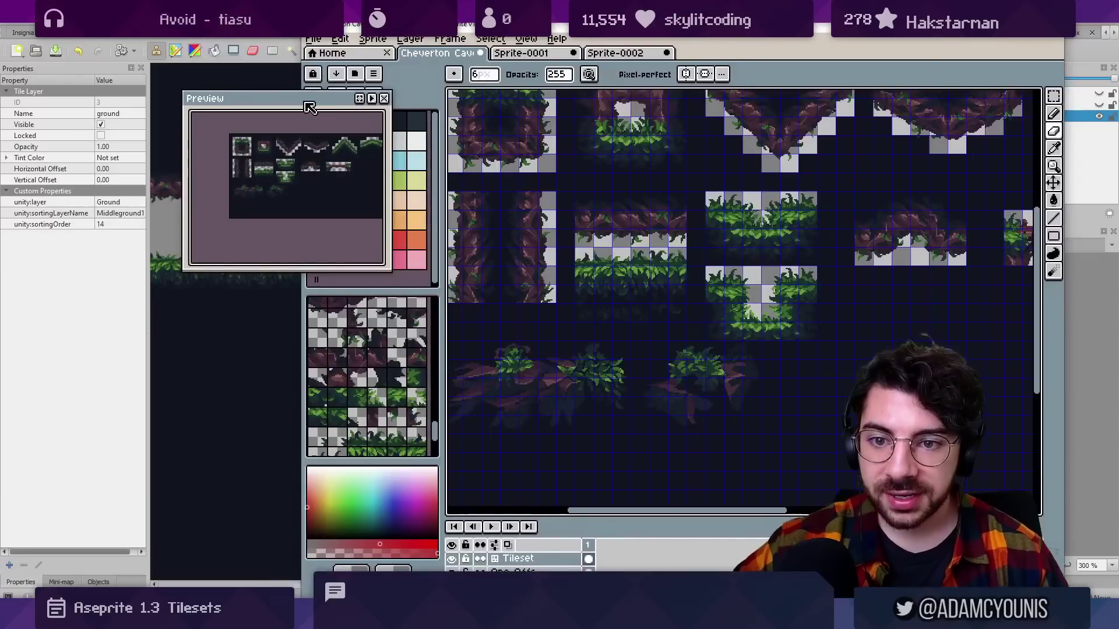
drag(310, 105, 261, 114)
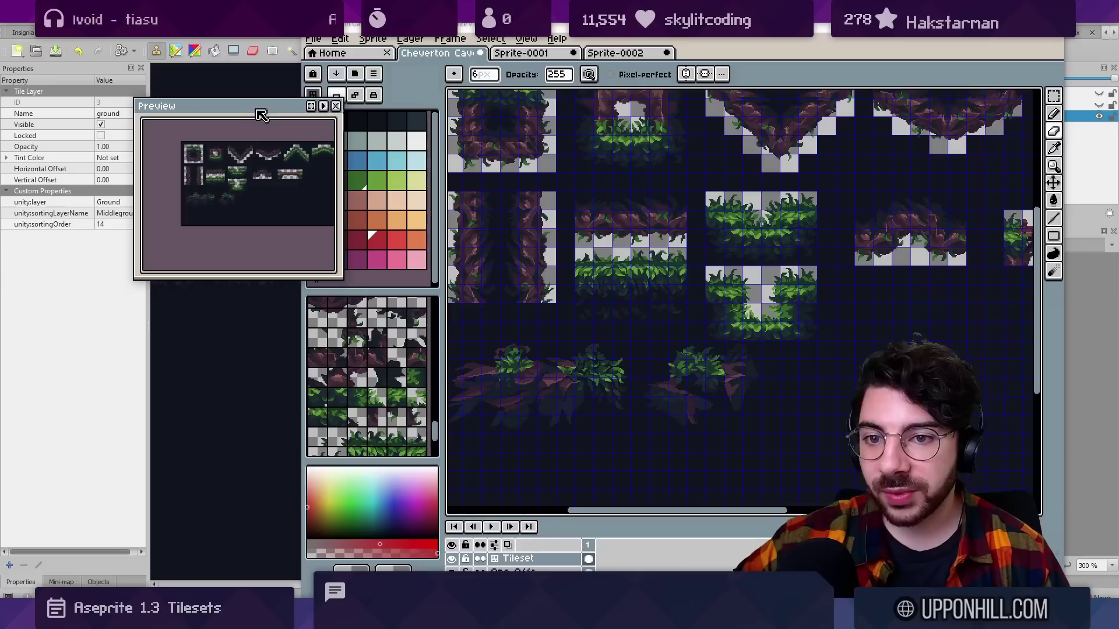
Enlarge the Preview window to cover most of the screen and zoom it in on the tileset art.
drag(338, 273, 1014, 562)
drag(291, 122, 270, 102)
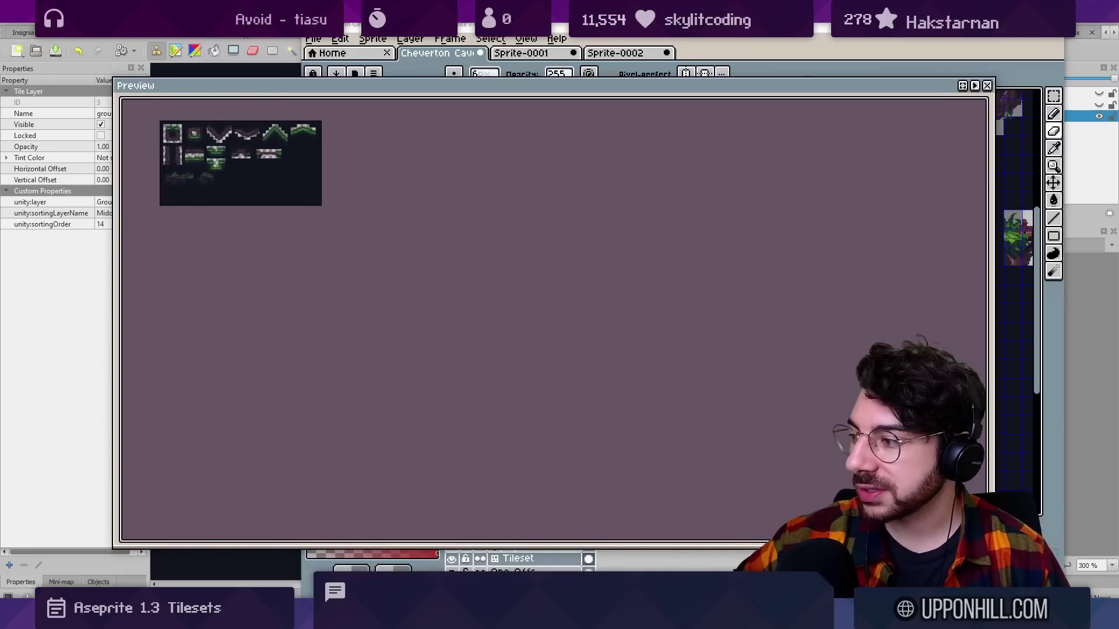
scroll(173, 145, up, 4)
scroll(348, 257, down, 2)
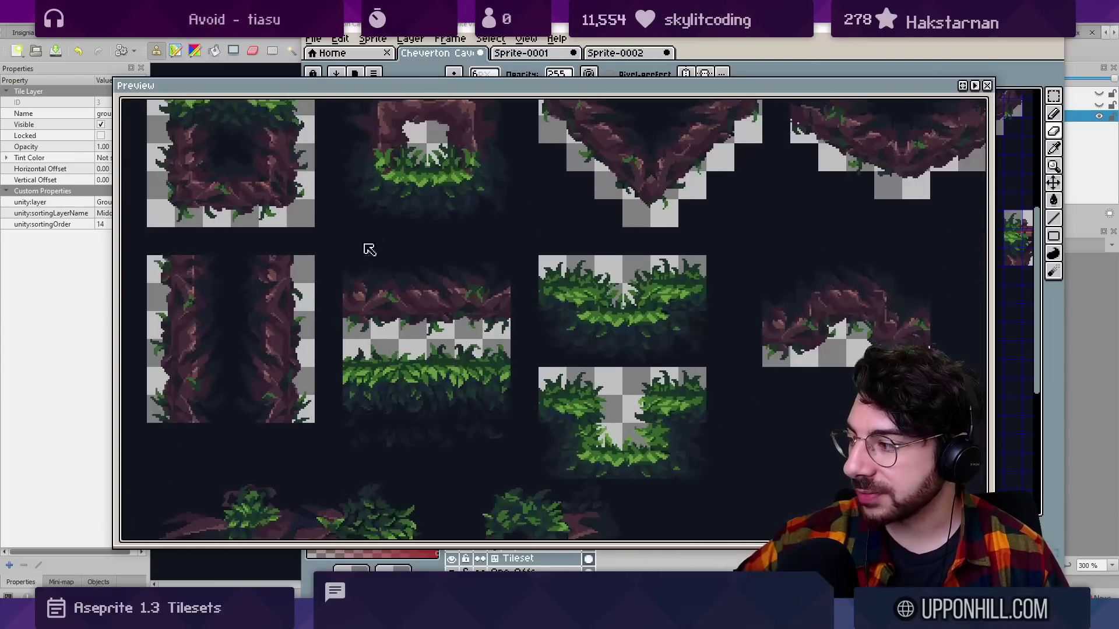
mouse_move(507, 90)
mouse_down()
mouse_move(500, 101)
mouse_move(490, 83)
mouse_up()
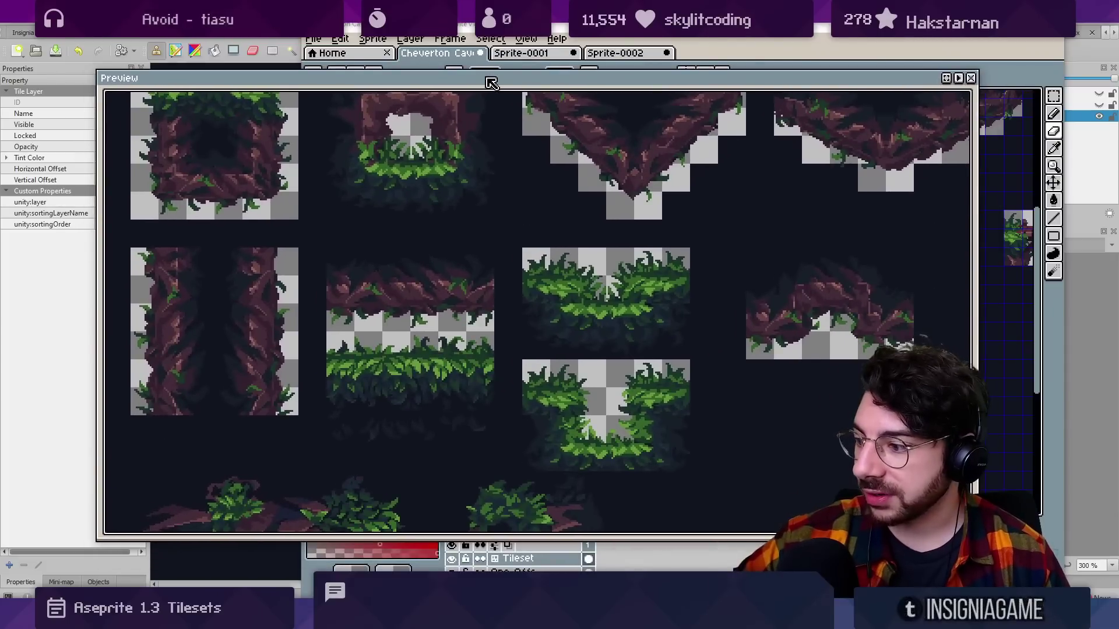
Maximize the main window and move the Preview window beside the canvas.
double_click(432, 28)
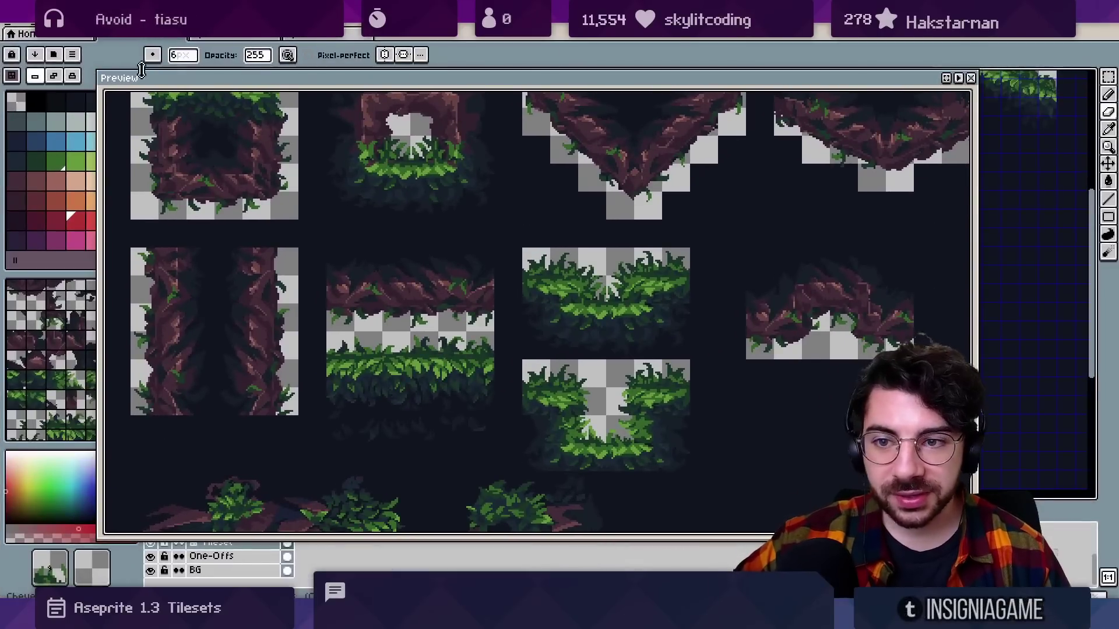
drag(101, 74, 912, 75)
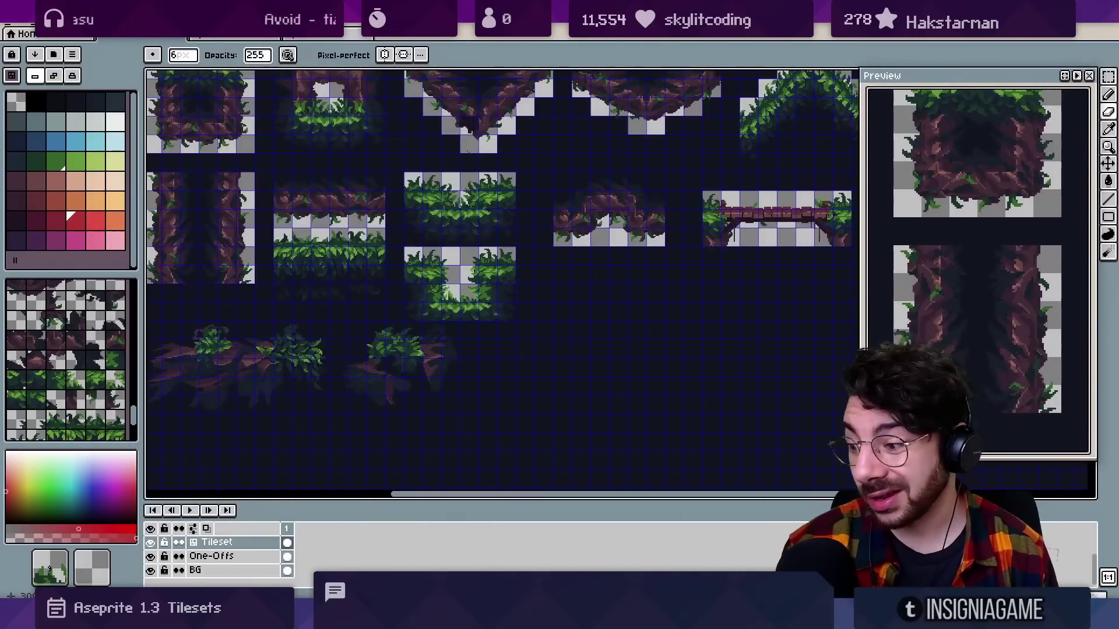
Try a pencil stroke on the grassy floor tiles up close and undo it.
key(z)
drag(284, 252, 337, 253)
key(b)
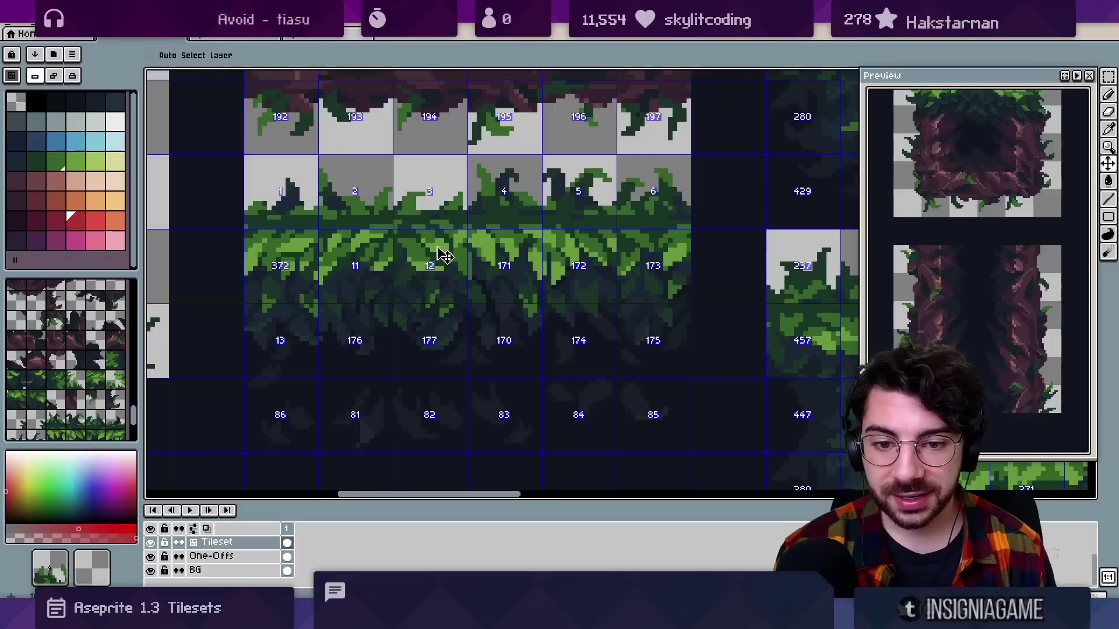
drag(437, 247, 381, 261)
key(ctrl+z)
drag(386, 301, 477, 255)
scroll(469, 260, up, 1)
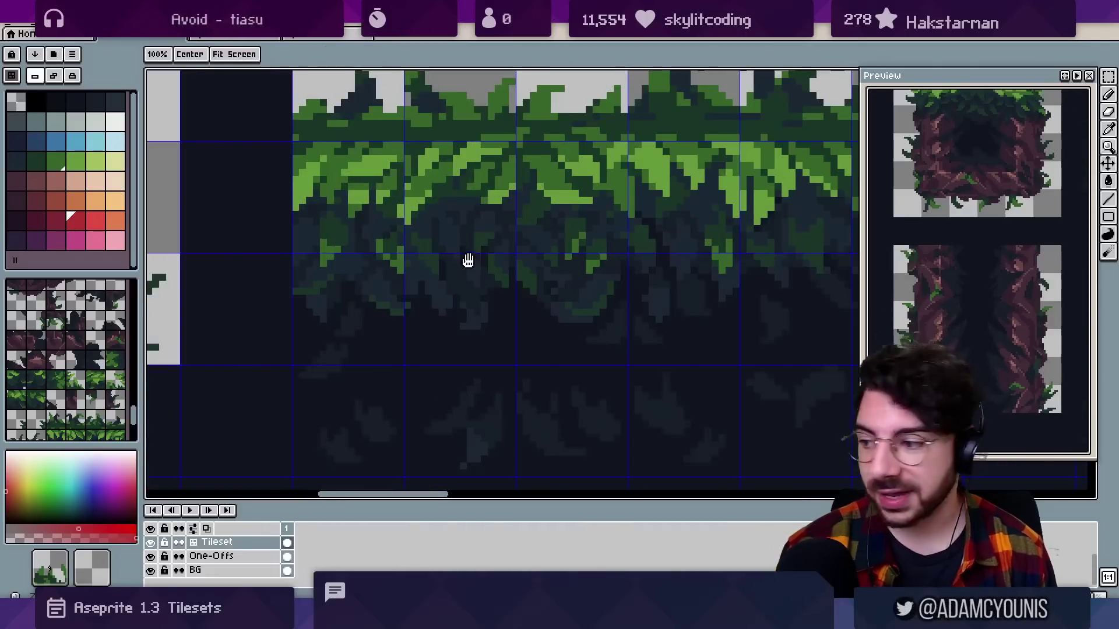
scroll(468, 261, down, 3)
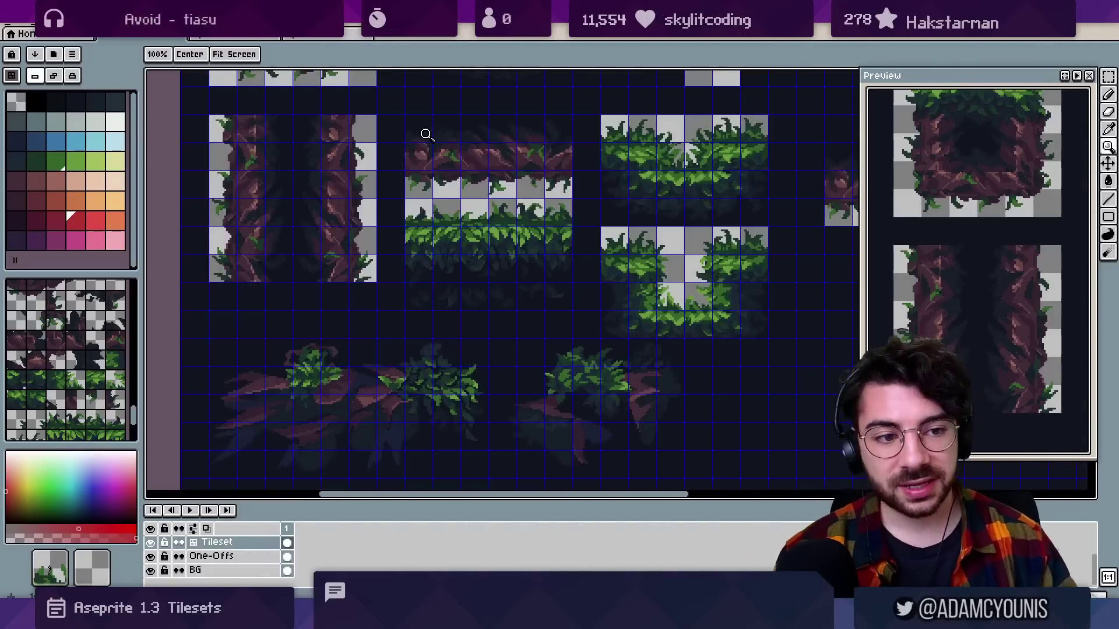
scroll(962, 290, down, 4)
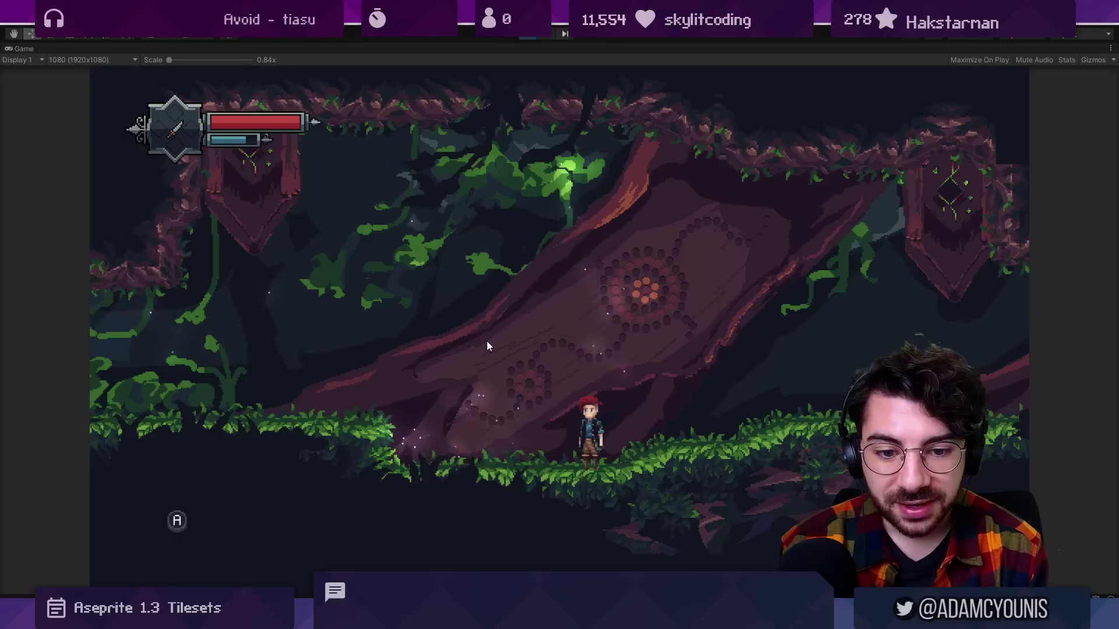
In Unity's running game, take the character right through the shrine exit and up to the grassy ledge in the next cave.
key(Right)
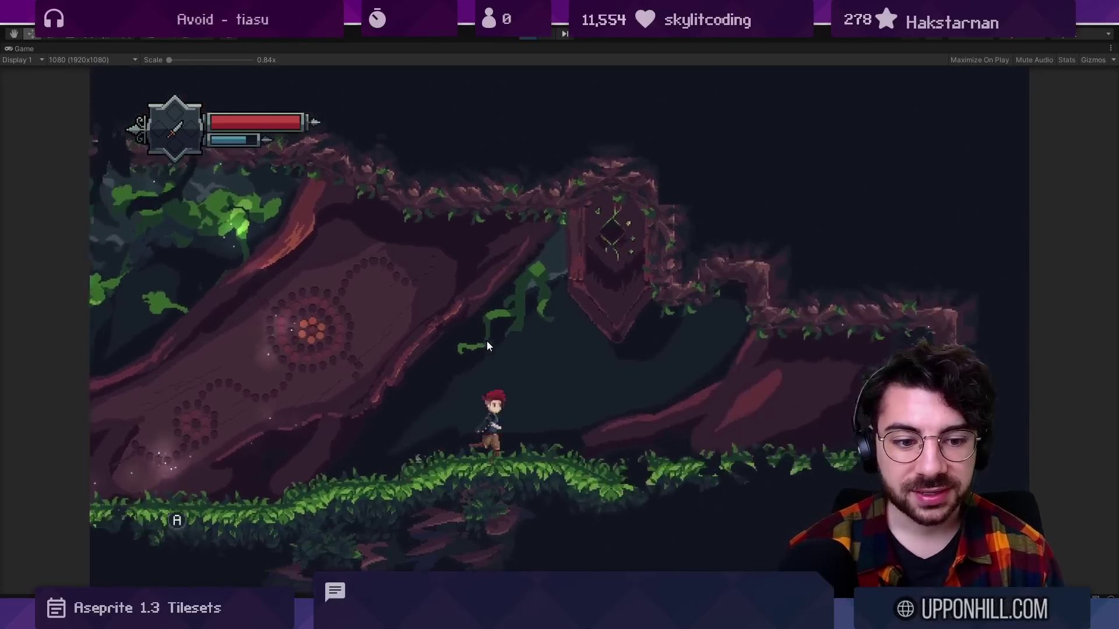
key(Right)
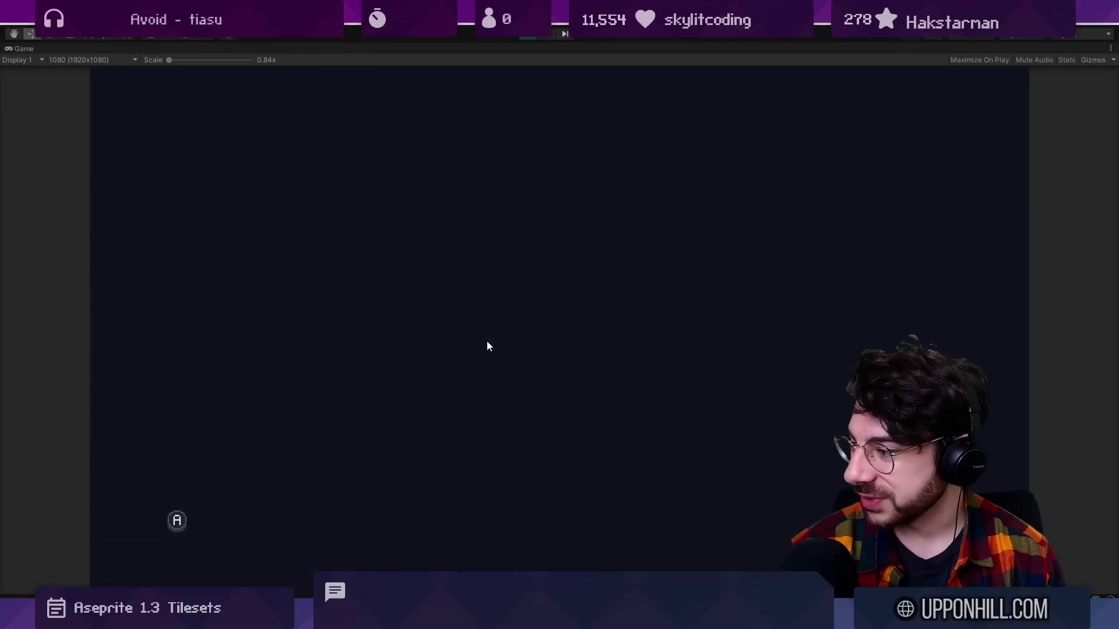
key(Right)
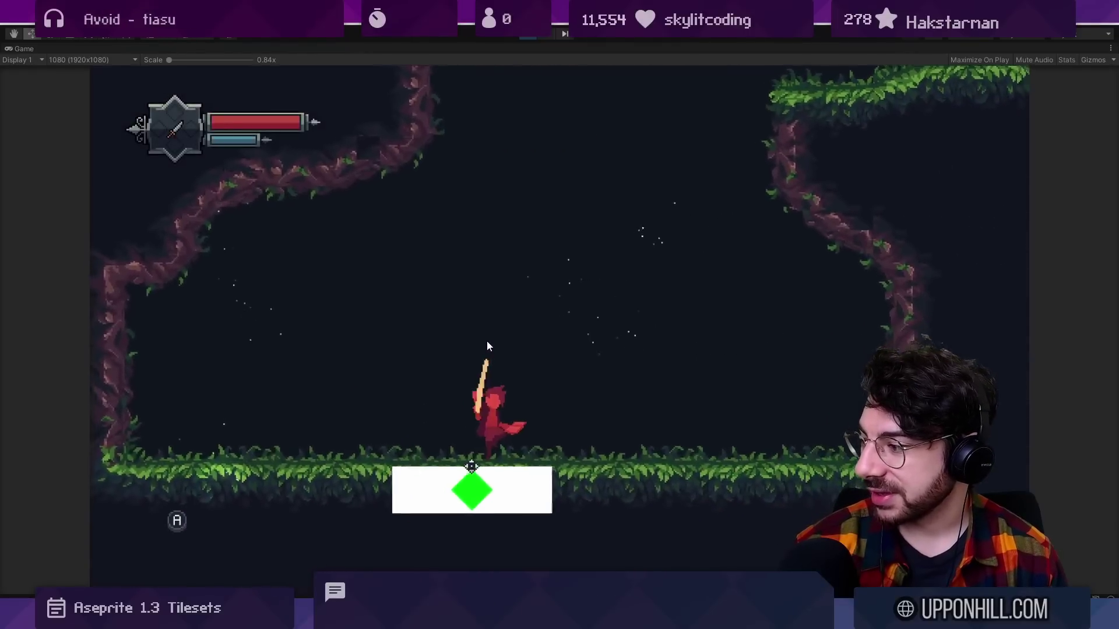
key(space)
key(Right)
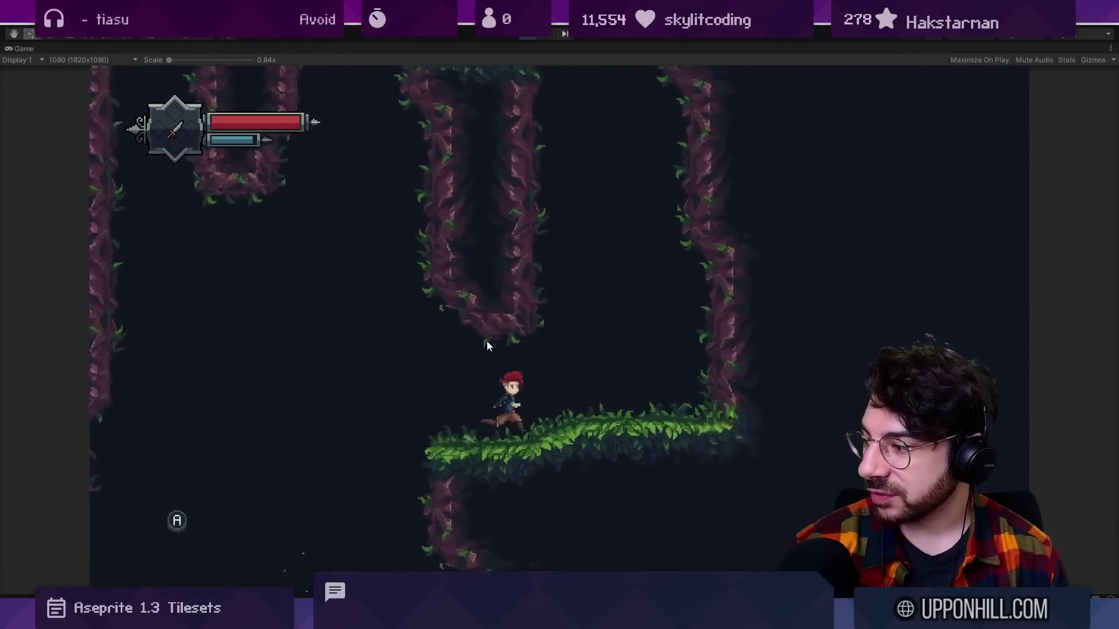
Wall-jump the character up the shaft between the rock column and the cave wall.
key(space)
key(Left)
key(space)
key(Right)
key(space)
key(Left)
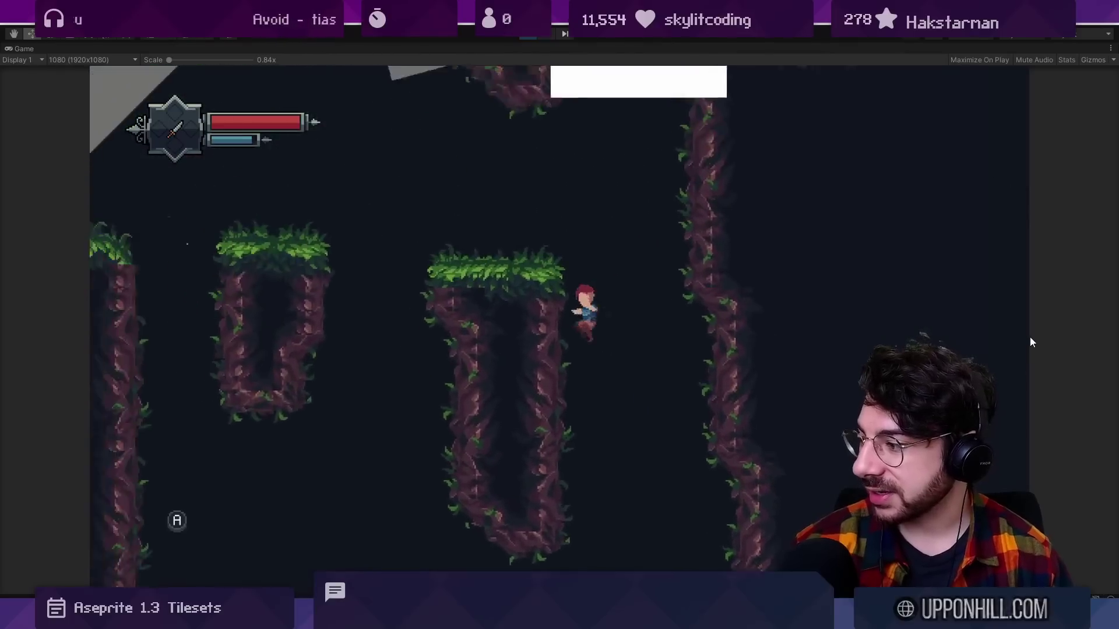
Jump left across the cave platforms to view the tiles in game, and stop play mode.
key(space)
key(Right)
key(space)
key(Left)
key(Left)
key(space)
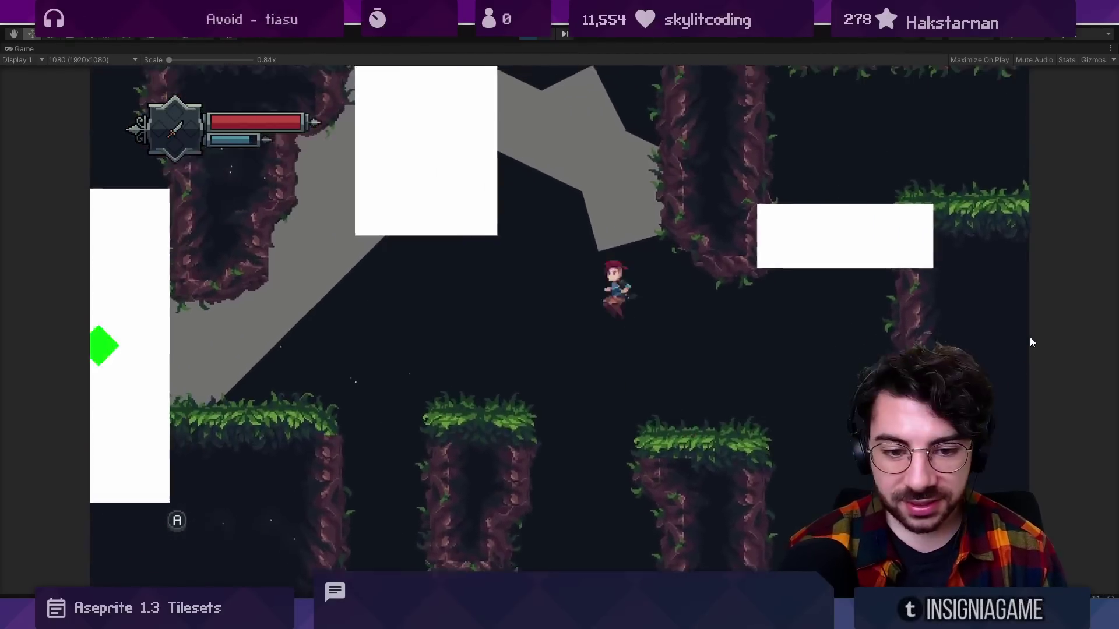
key(space)
key(Left)
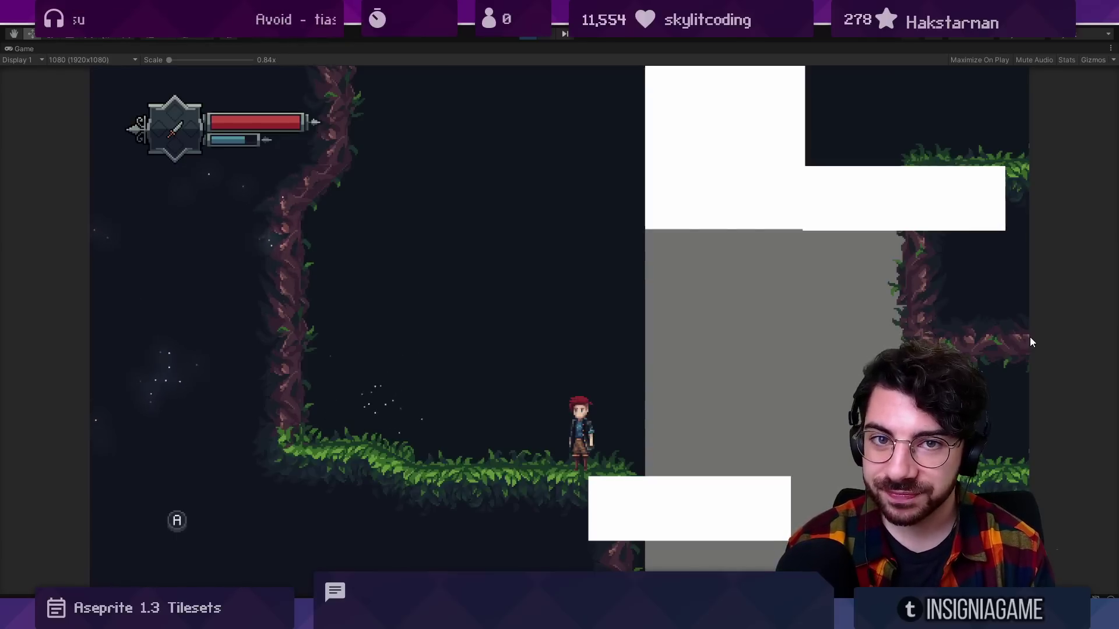
key(ctrl+p)
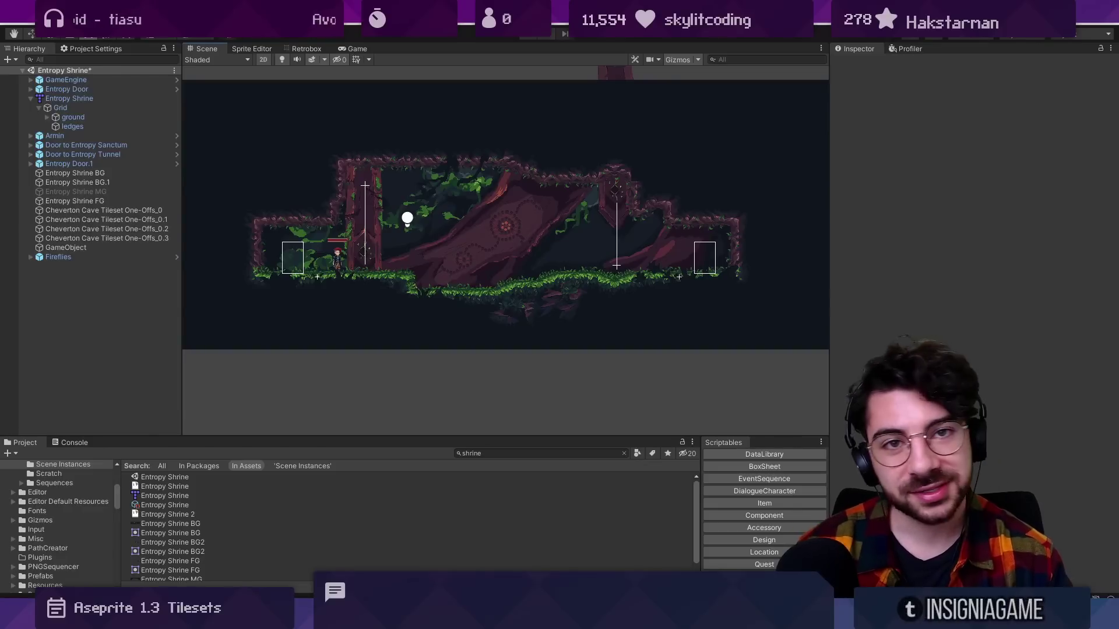